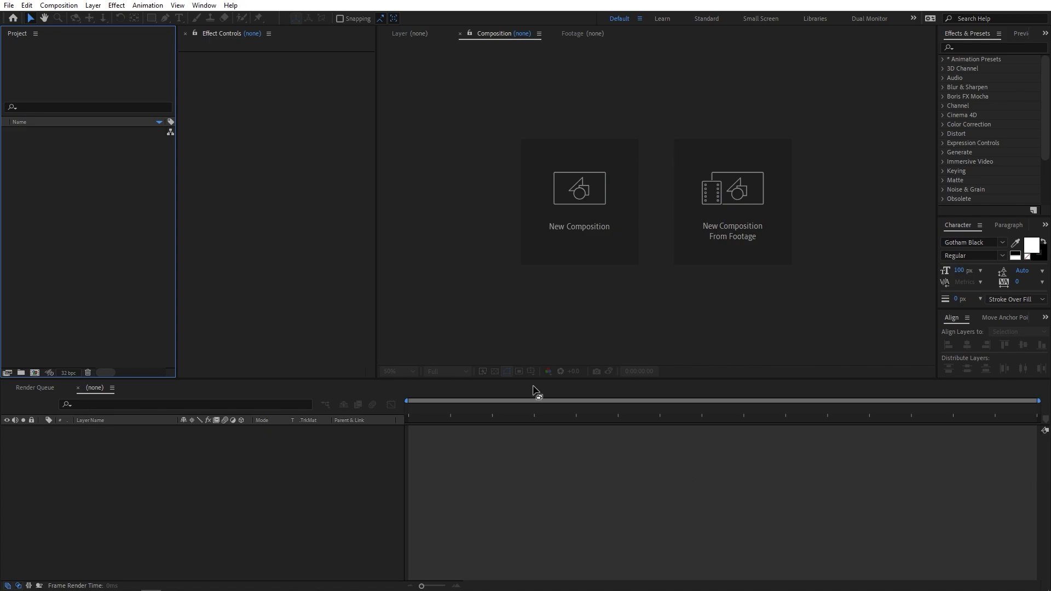
Create a new composition named Main at 1920 x 1080 px, 30 frames per second and 30 seconds long
{"action": "left_click", "coordinate": [60, 6]}
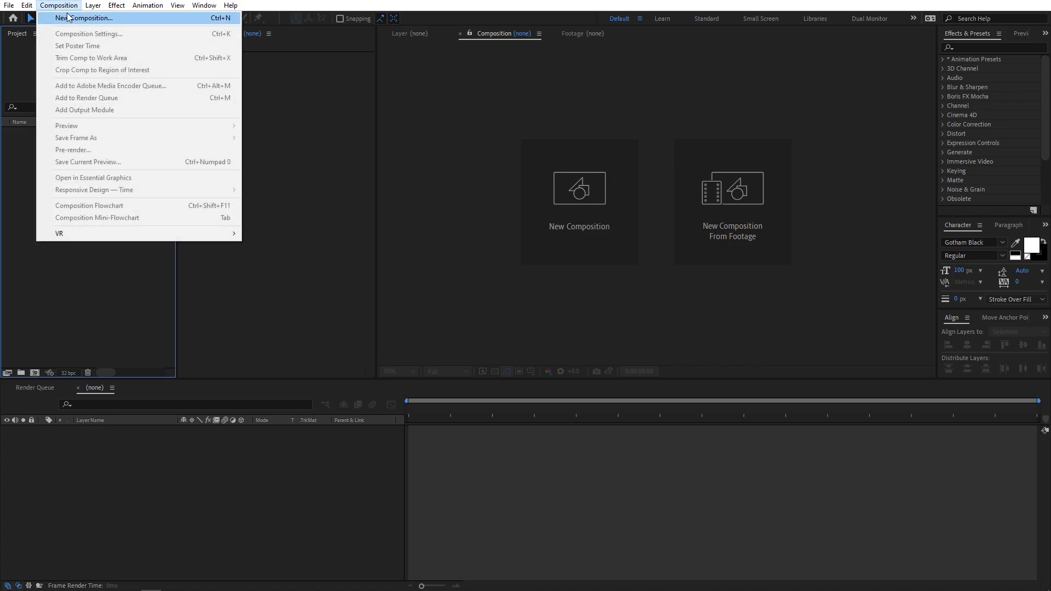
{"action": "left_click", "coordinate": [68, 18]}
{"action": "type", "text": "Main"}
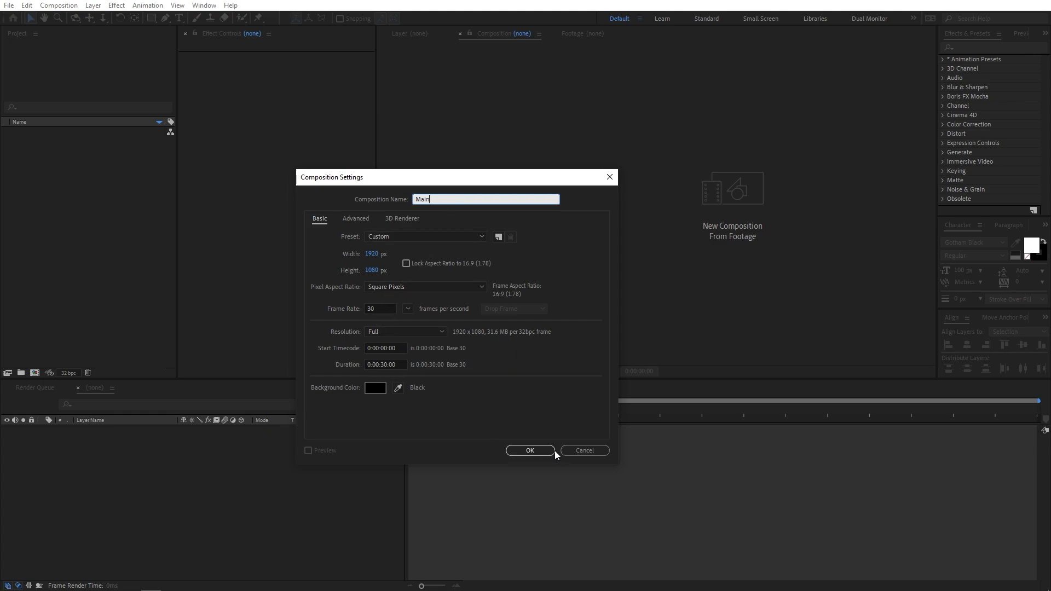
{"action": "left_click", "coordinate": [530, 451]}
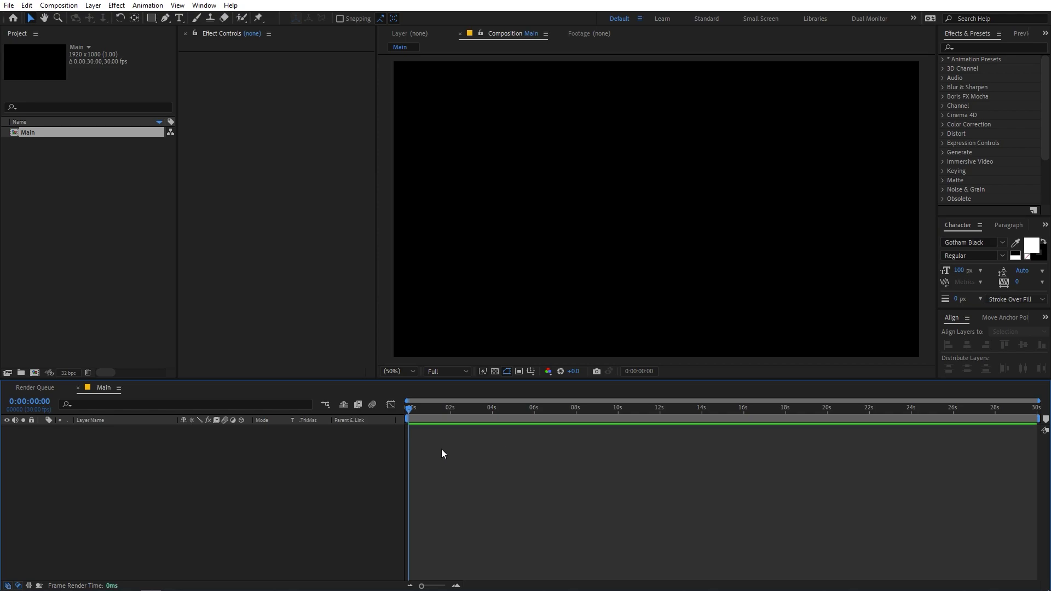
Add a text layer reading MOTION near the middle of the Main composition and return to the Selection tool
{"action": "left_click", "coordinate": [179, 20]}
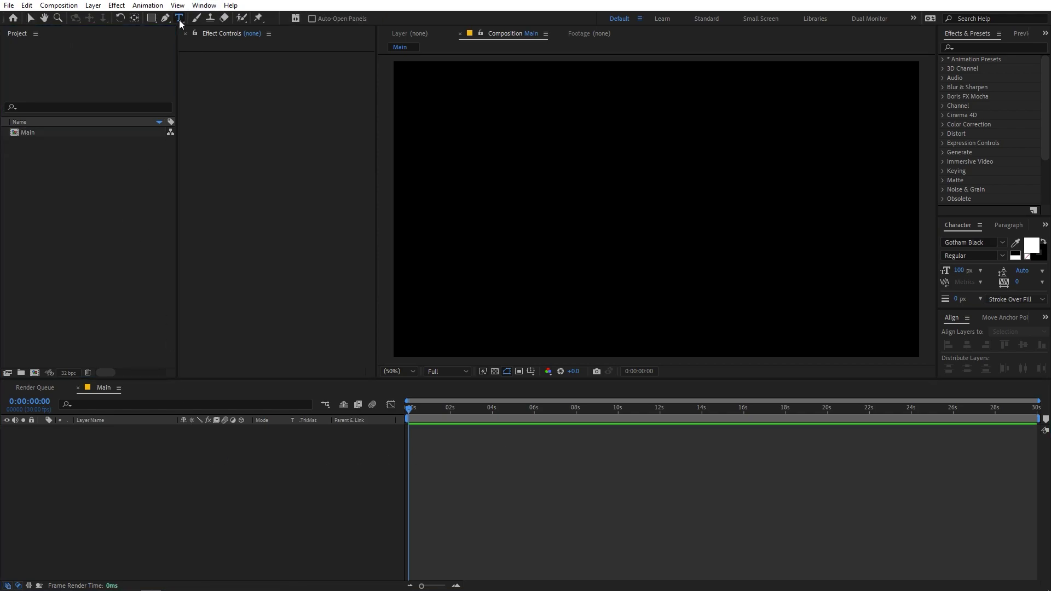
{"action": "left_click", "coordinate": [624, 203]}
{"action": "type", "text": "M"}
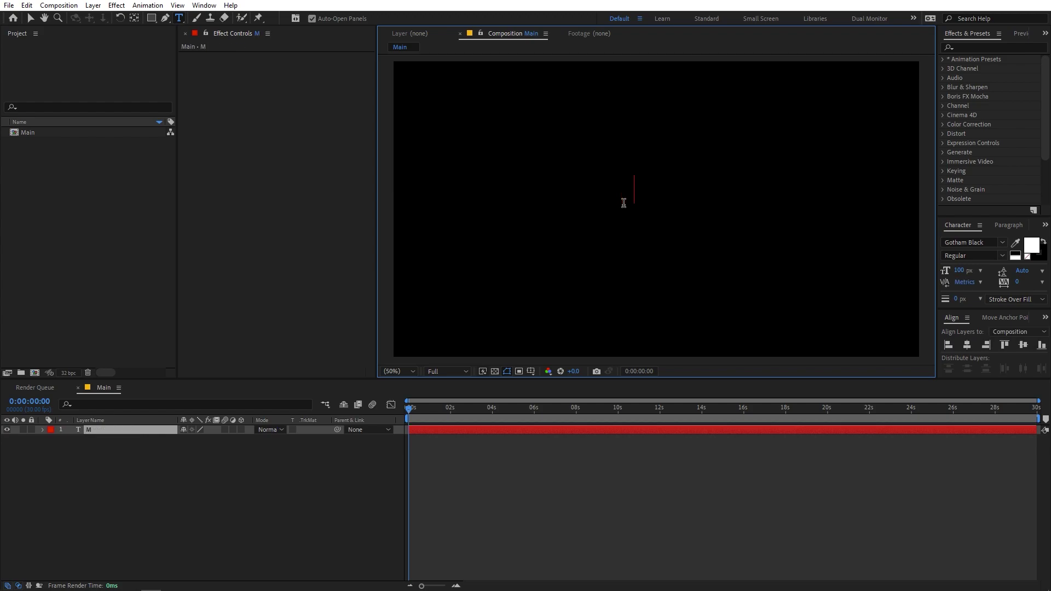
{"action": "type", "text": "OTION"}
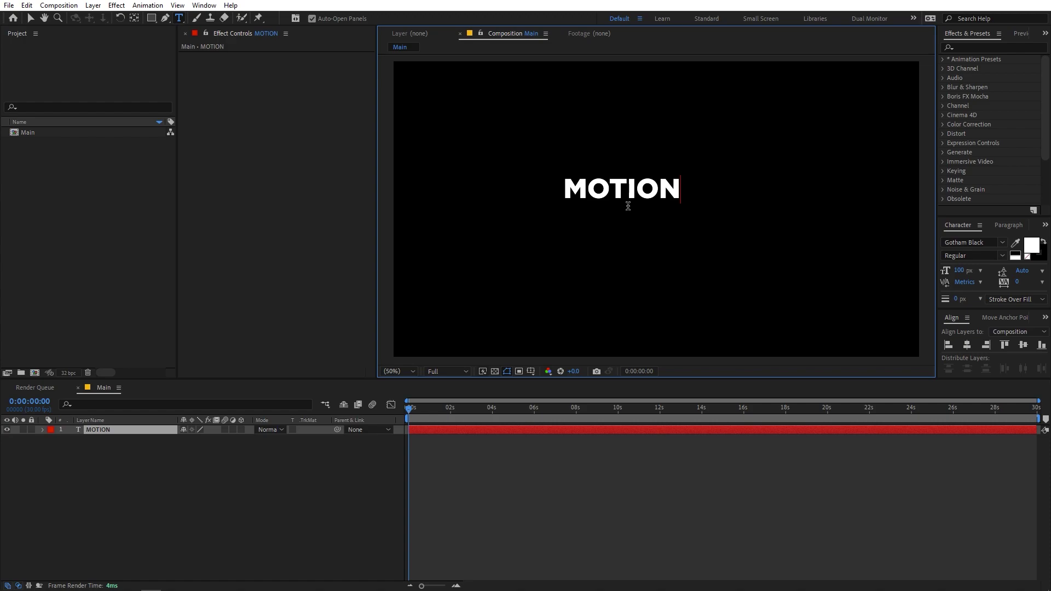
{"action": "key", "text": "Escape"}
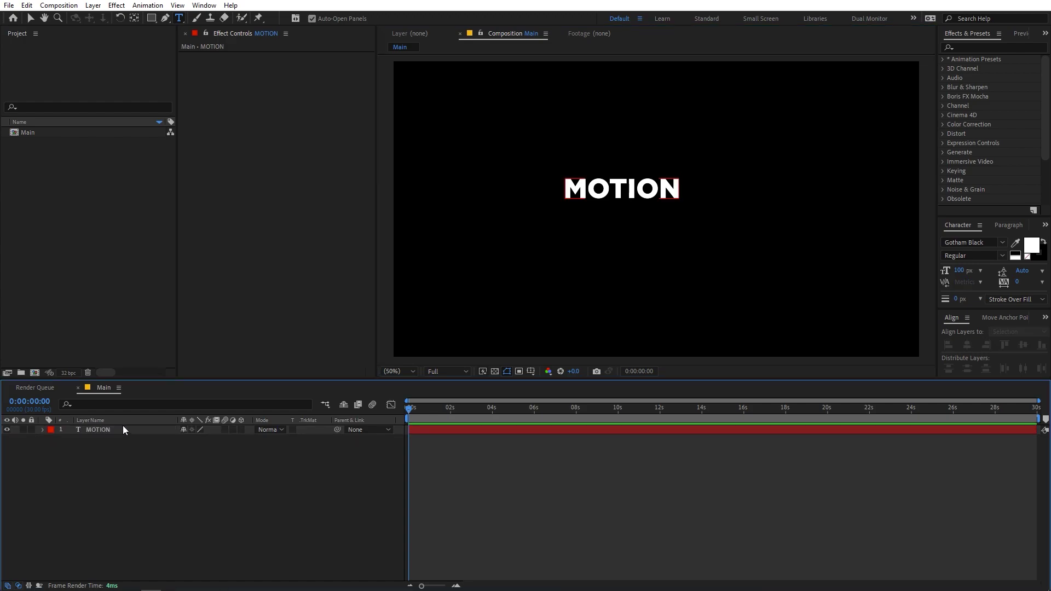
{"action": "key", "text": "v"}
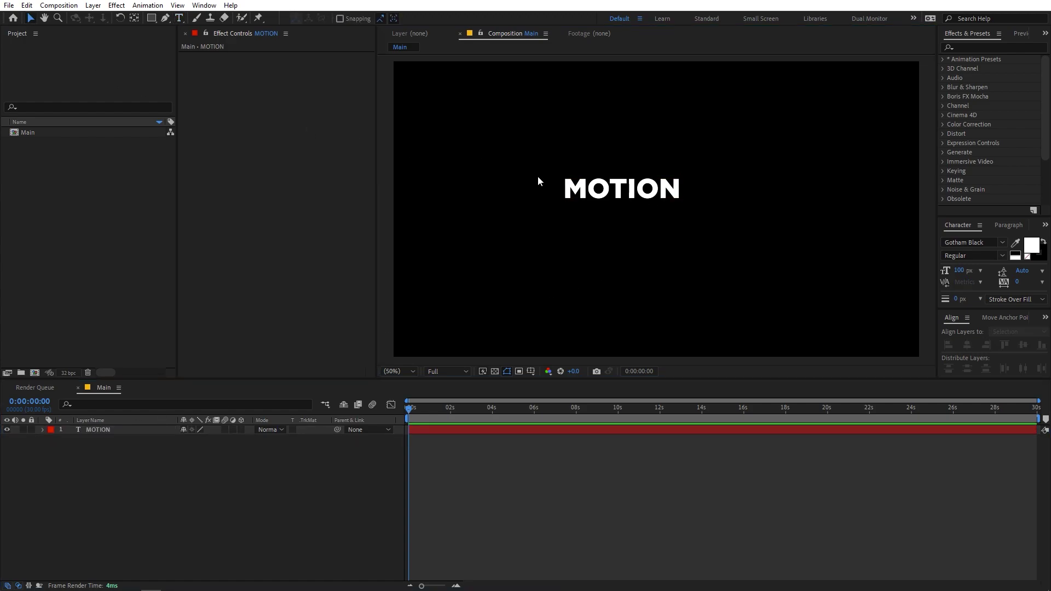
Align the MOTION text to the horizontal and vertical centre of the composition
{"action": "left_click", "coordinate": [678, 196]}
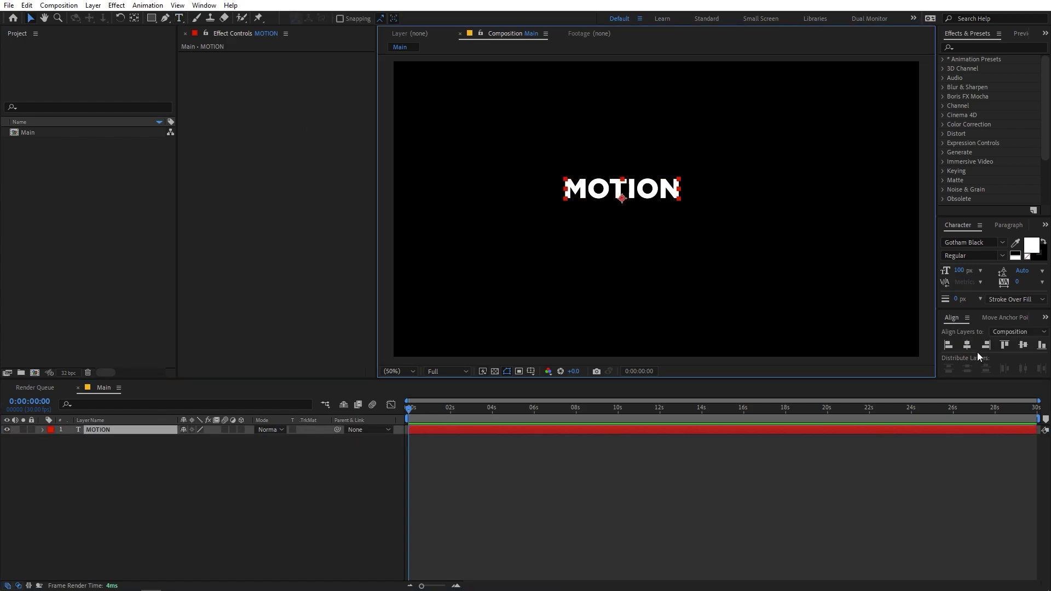
{"action": "left_click", "coordinate": [967, 345]}
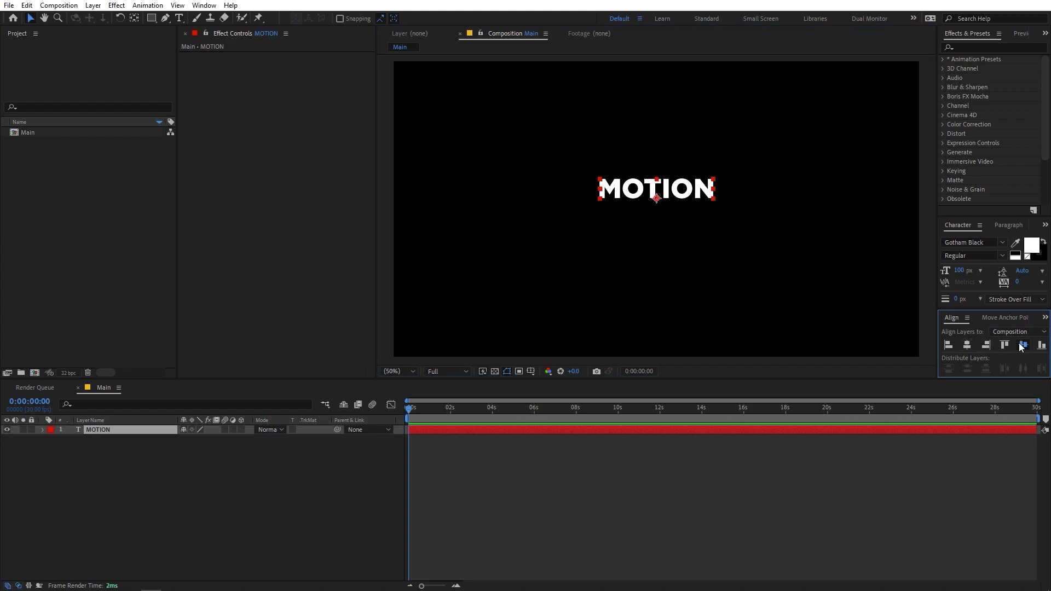
{"action": "left_click", "coordinate": [1019, 342]}
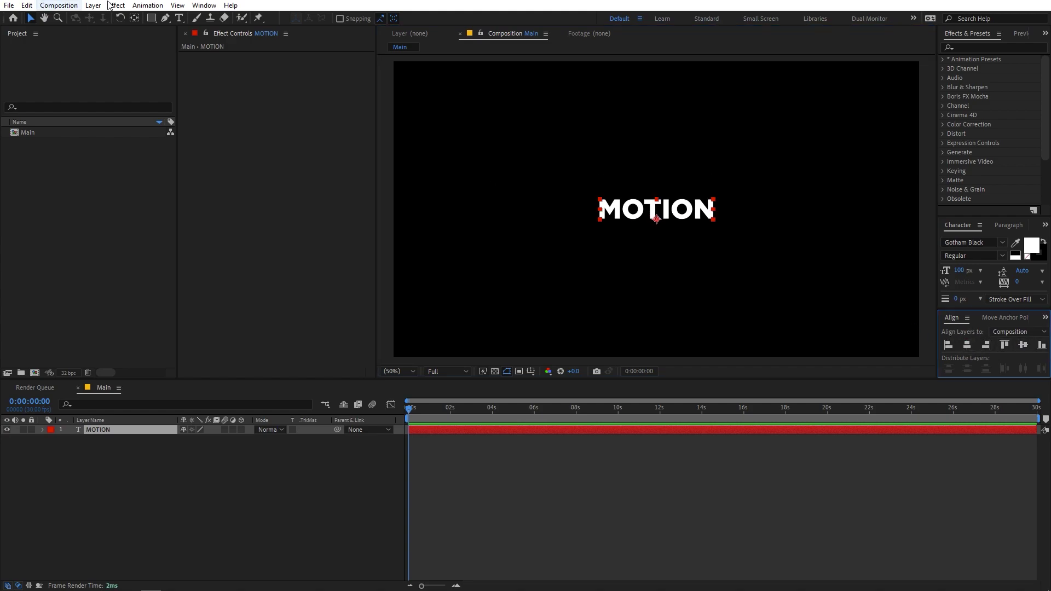
{"action": "left_click", "coordinate": [204, 5]}
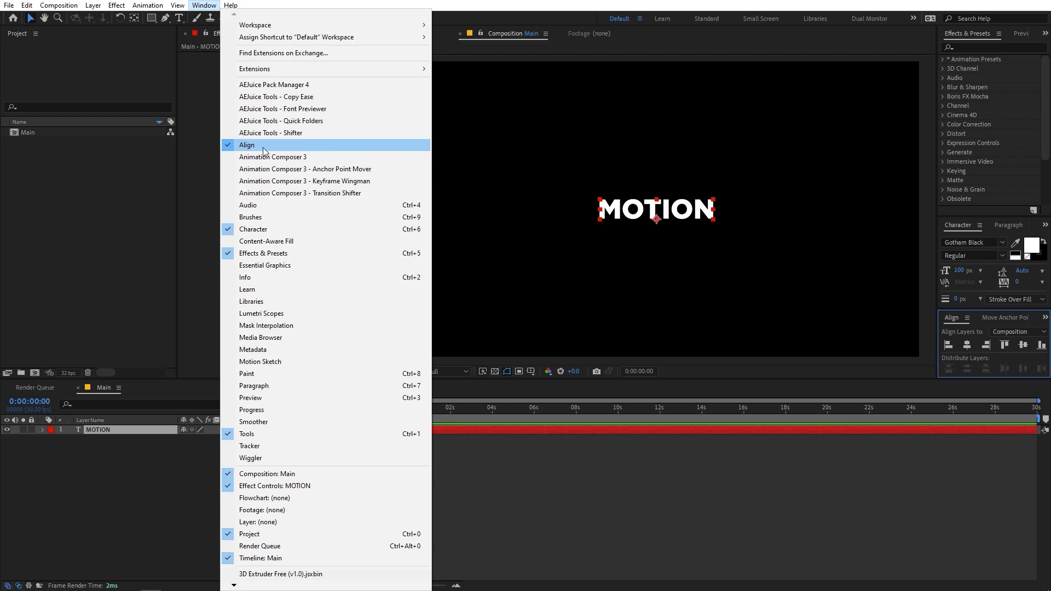
{"action": "left_click", "coordinate": [648, 245]}
{"action": "left_click", "coordinate": [657, 216]}
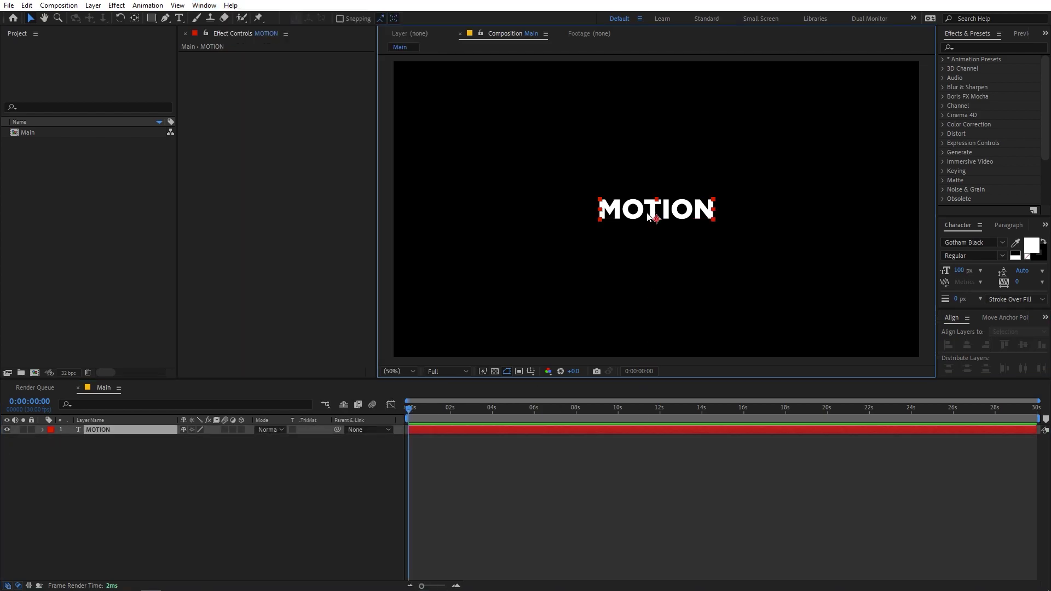
Centre the MOTION layer's anchor point within its text
{"action": "left_click", "coordinate": [97, 430]}
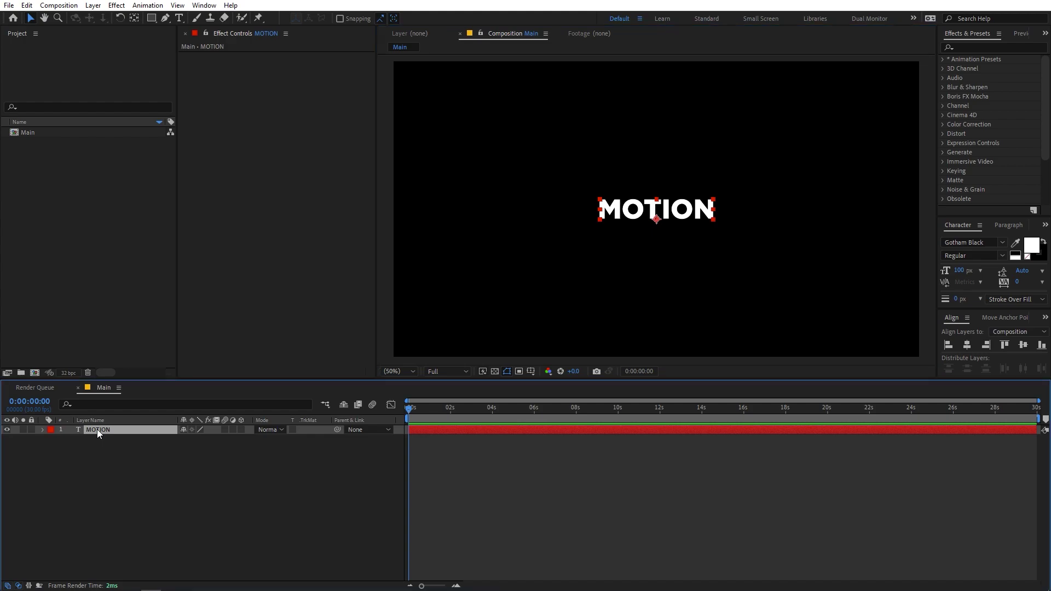
{"action": "key", "text": "ctrl"}
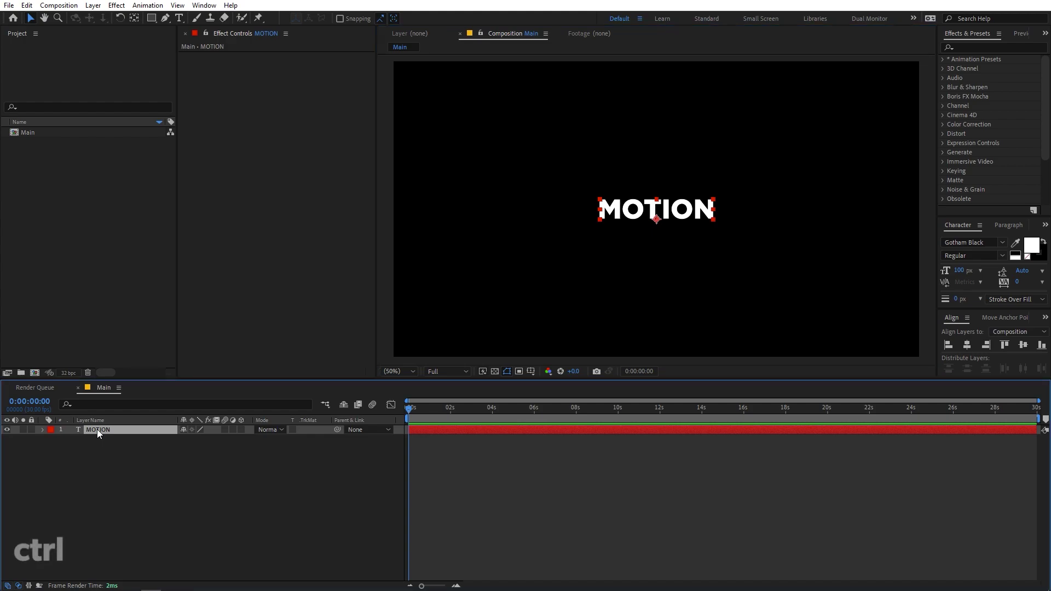
{"action": "left_click", "coordinate": [135, 20]}
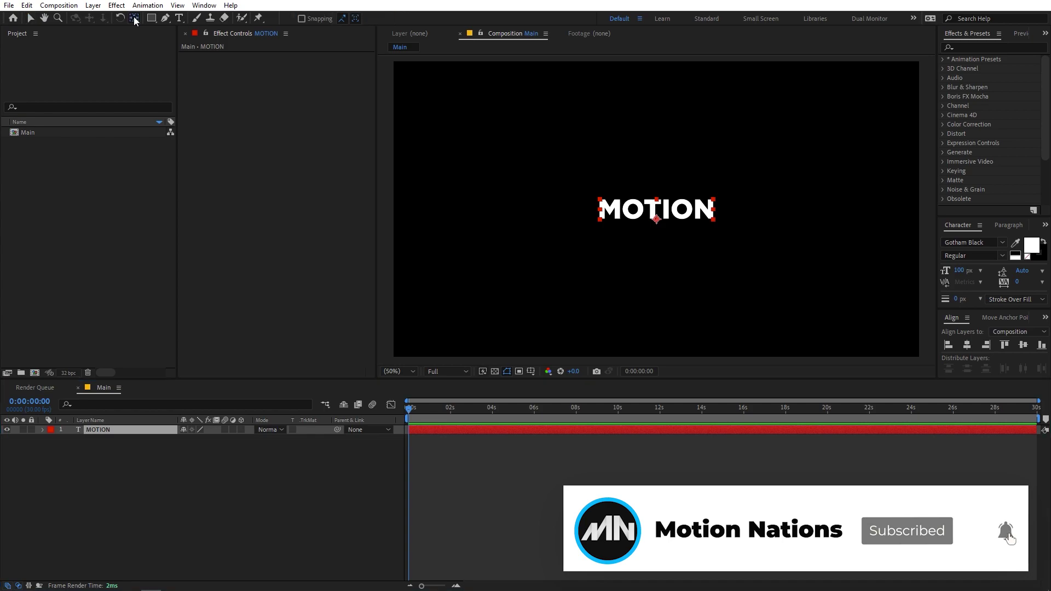
{"action": "key", "text": "ctrl+alt+Home"}
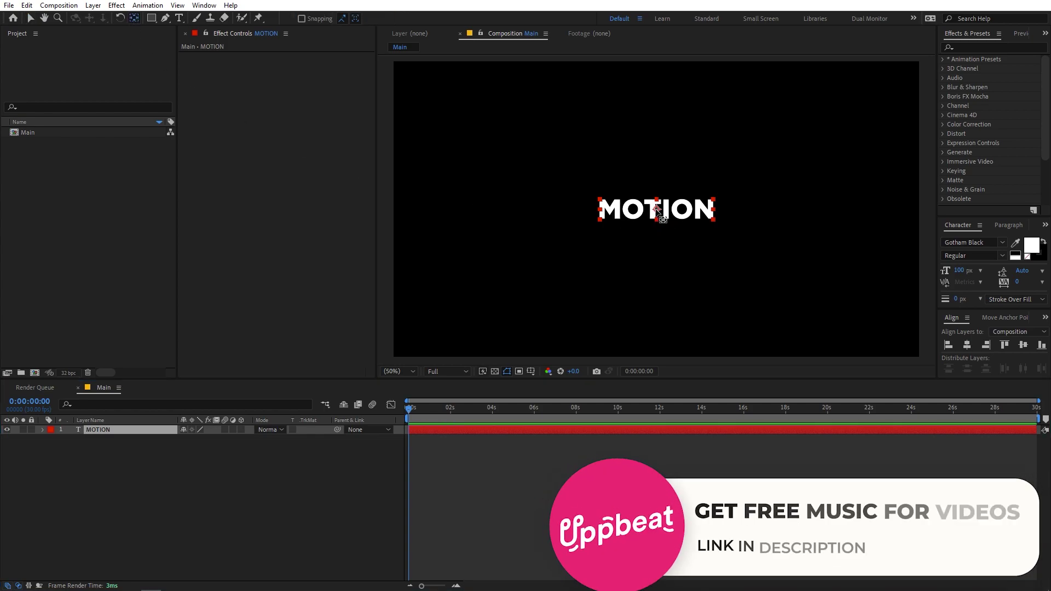
{"action": "left_click", "coordinate": [141, 470]}
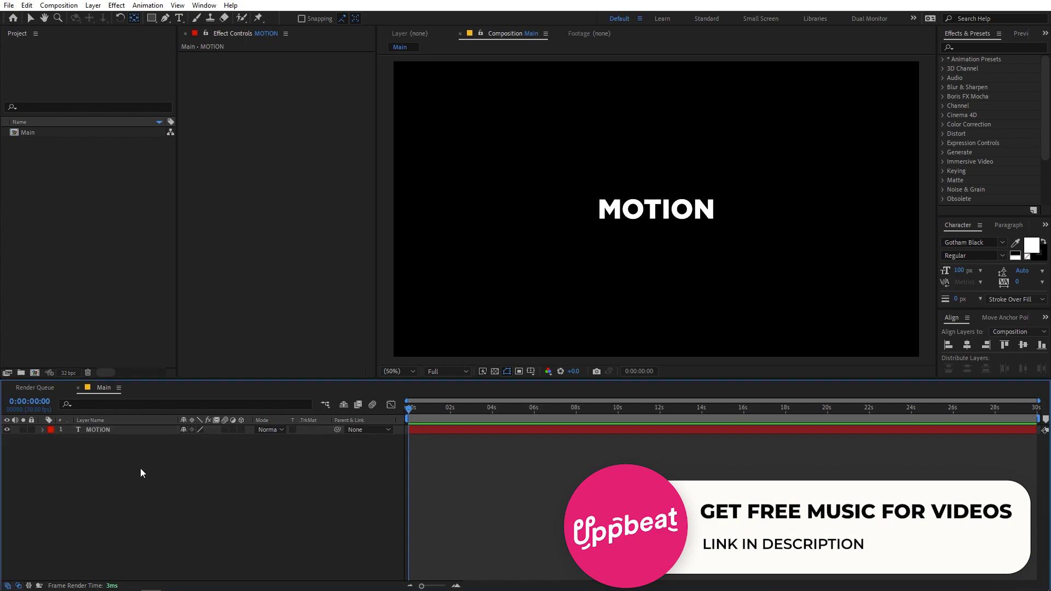
Reveal the MOTION layer's scale and set it to 200%
{"action": "left_click", "coordinate": [104, 428]}
{"action": "key", "text": "s"}
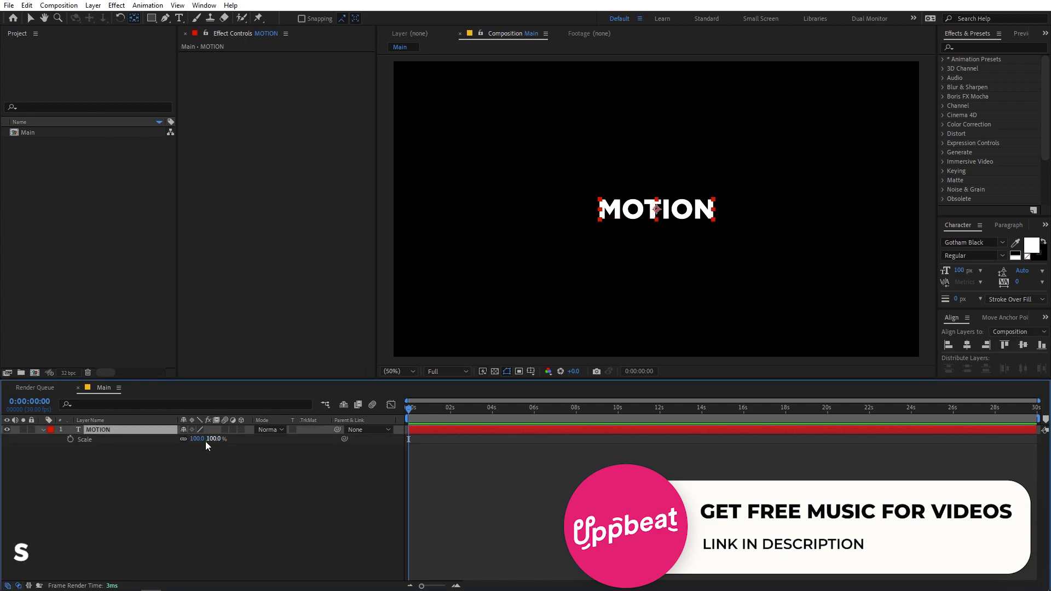
{"action": "left_click", "coordinate": [199, 439]}
{"action": "type", "text": "2"}
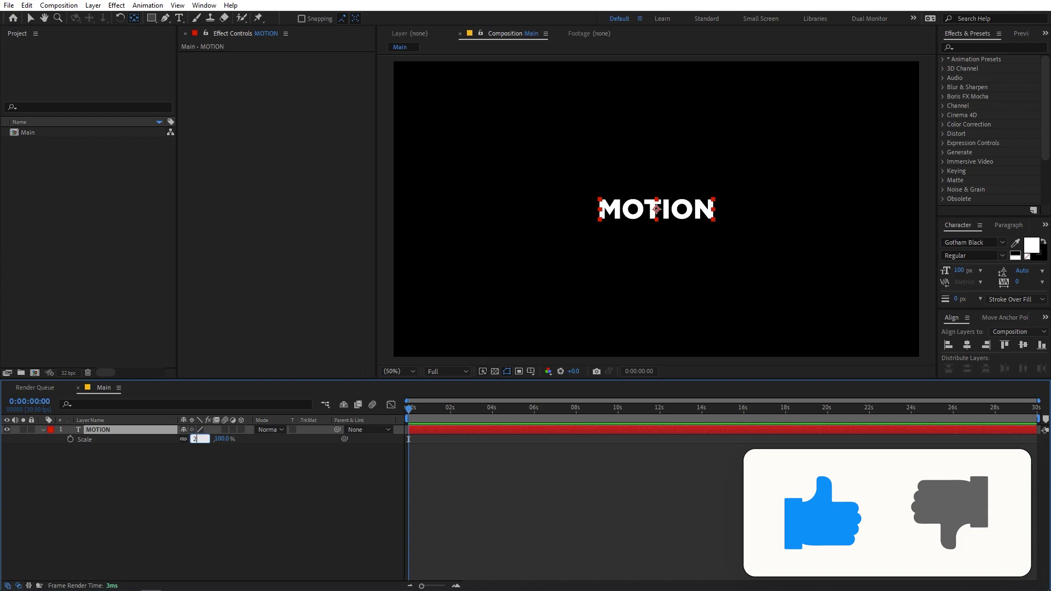
{"action": "type", "text": "00"}
{"action": "key", "text": "Return"}
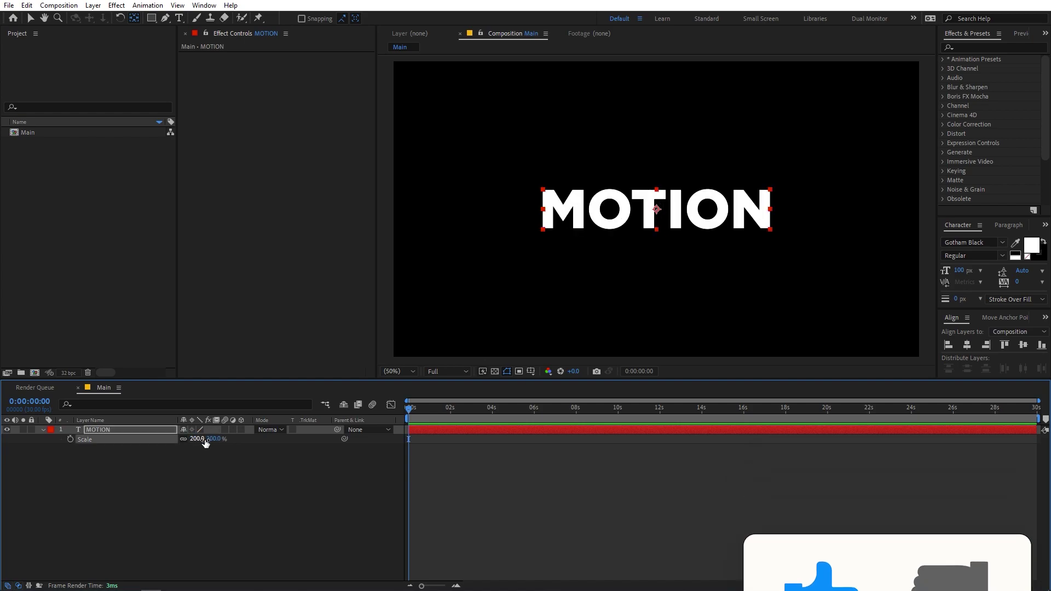
Reduce the MOTION layer's scale to exactly 180% and collapse its properties
{"action": "left_click_drag", "start_coordinate": [198, 440], "coordinate": [103, 456]}
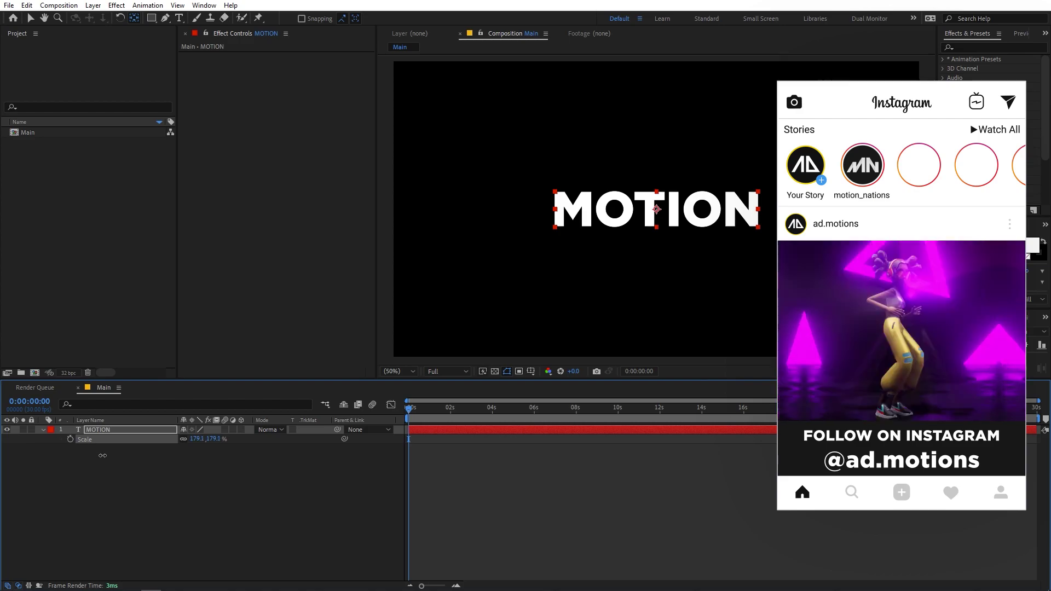
{"action": "left_click", "coordinate": [199, 440]}
{"action": "type", "text": "180"}
{"action": "key", "text": "Return"}
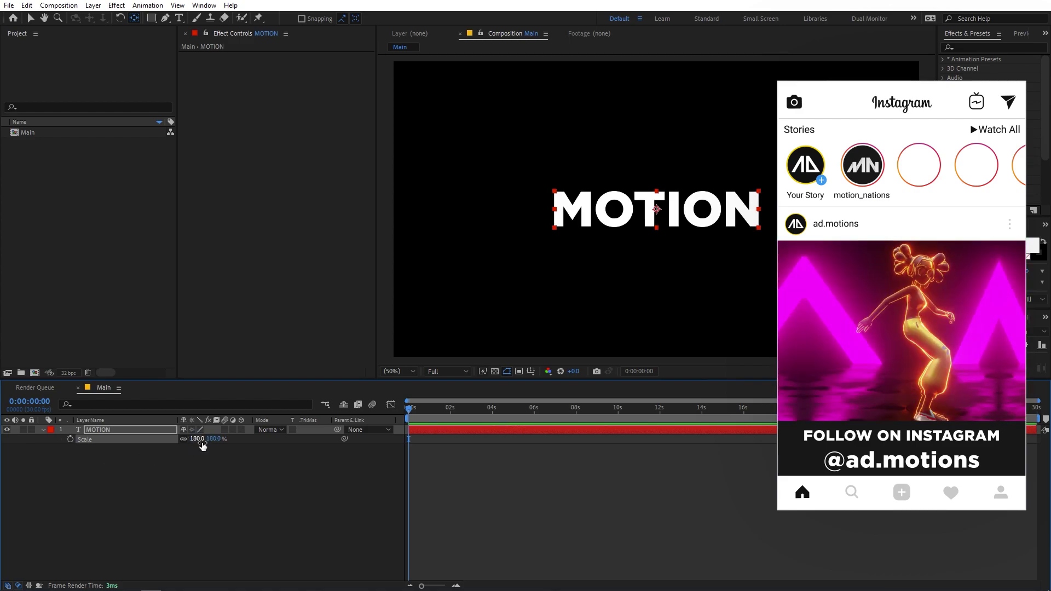
{"action": "left_click", "coordinate": [43, 430]}
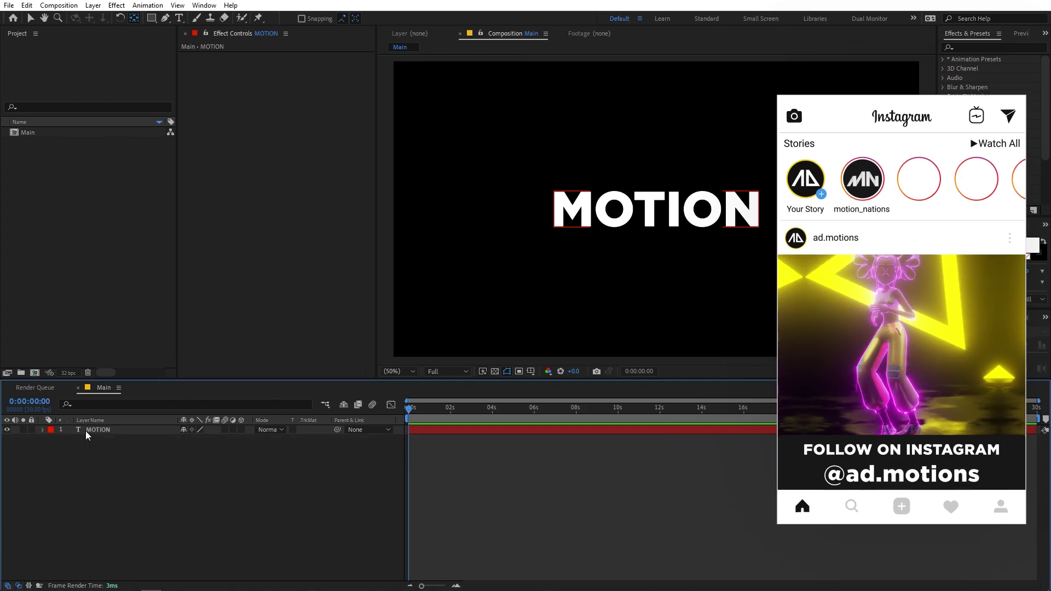
{"action": "left_click", "coordinate": [90, 430]}
{"action": "left_click", "coordinate": [166, 466]}
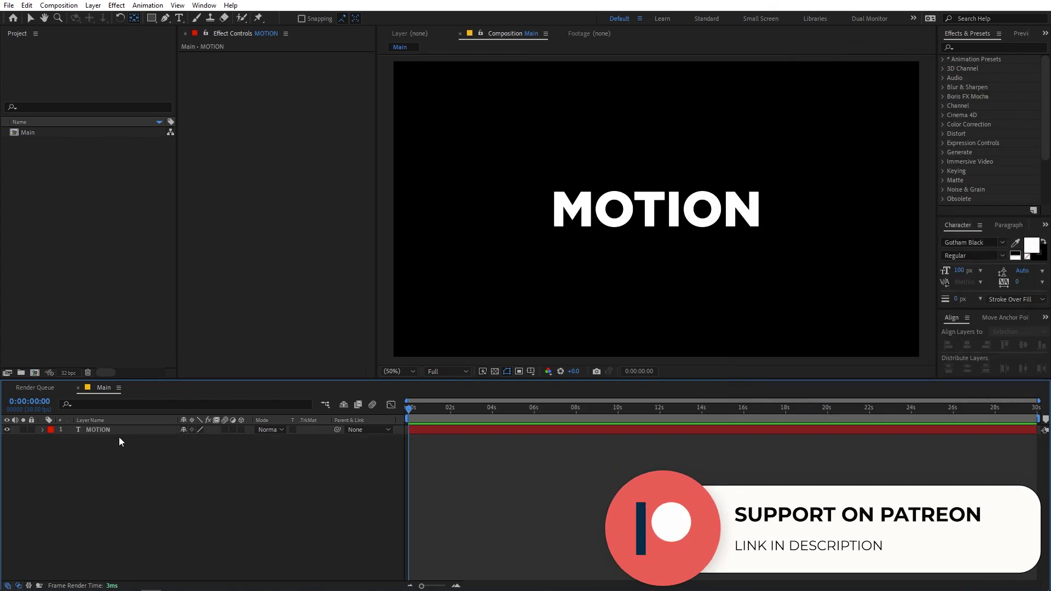
Duplicate the MOTION text layer and replace the copy's text with the single letter N
{"action": "left_click", "coordinate": [104, 429]}
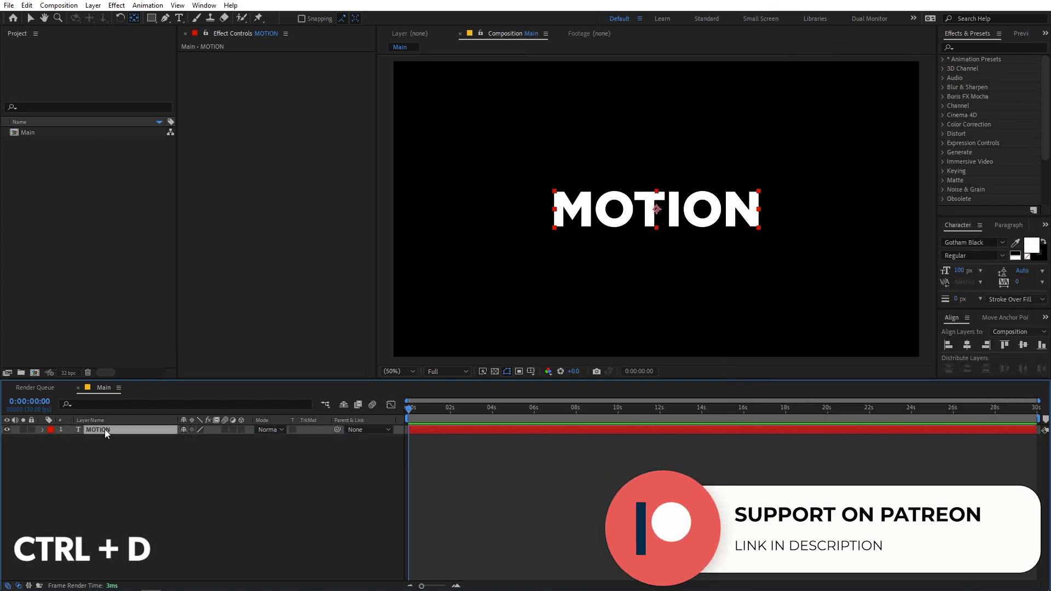
{"action": "key", "text": "ctrl+d"}
{"action": "double_click", "coordinate": [104, 430]}
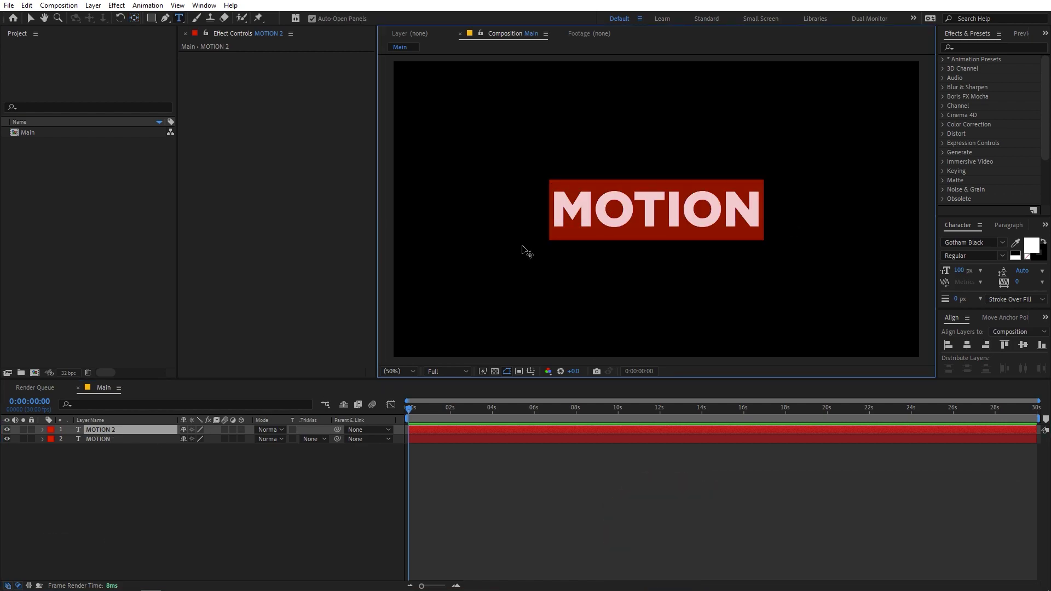
{"action": "type", "text": "N"}
{"action": "left_click", "coordinate": [213, 477]}
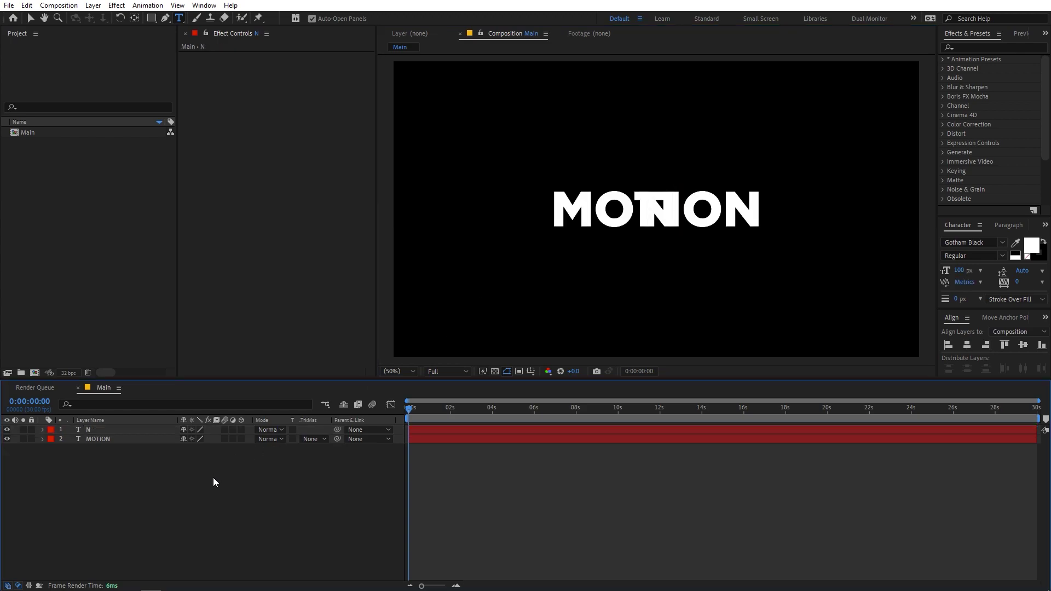
Duplicate the MOTION layer again and delete the final letter of the copy so it reads MOTIO
{"action": "left_click", "coordinate": [94, 440]}
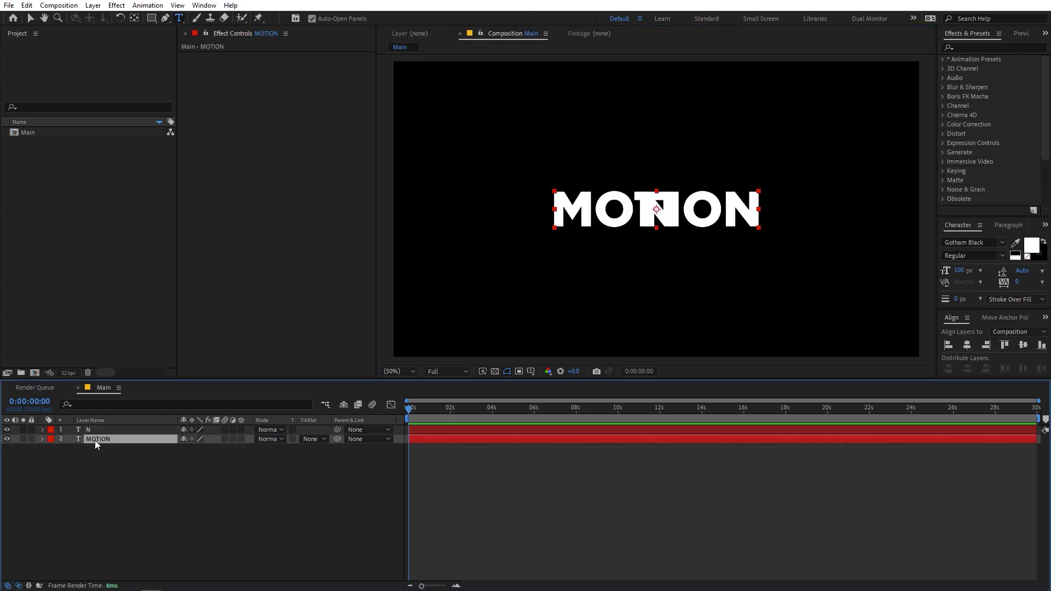
{"action": "key", "text": "ctrl+d"}
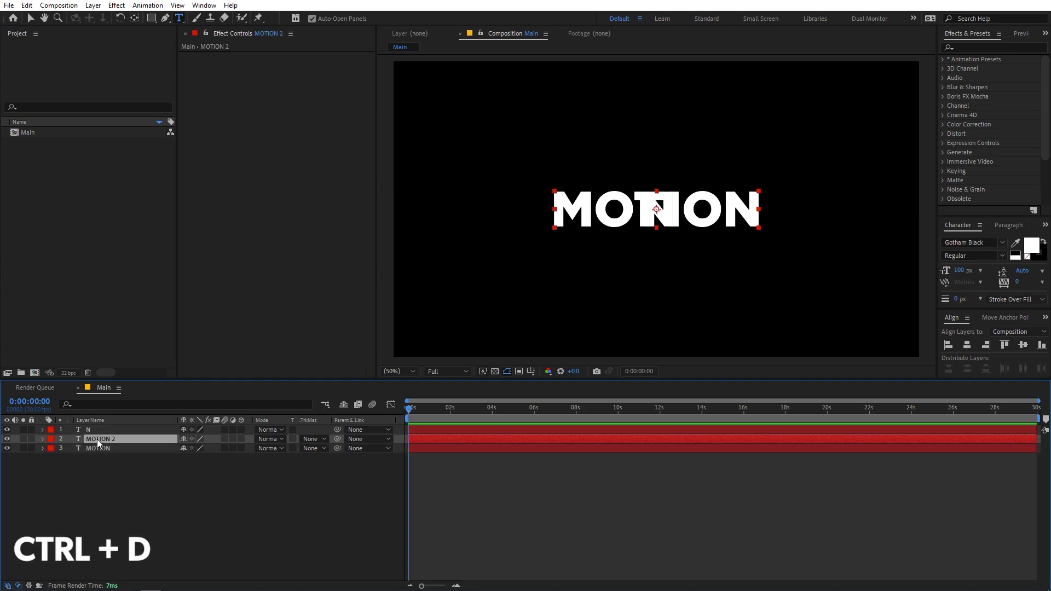
{"action": "double_click", "coordinate": [97, 438]}
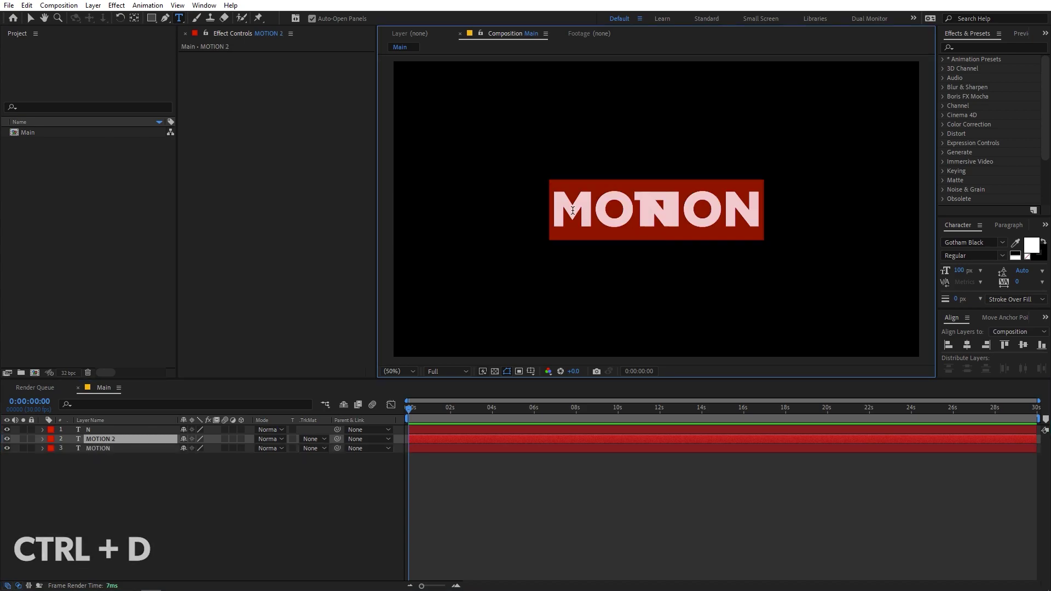
{"action": "left_click", "coordinate": [763, 216]}
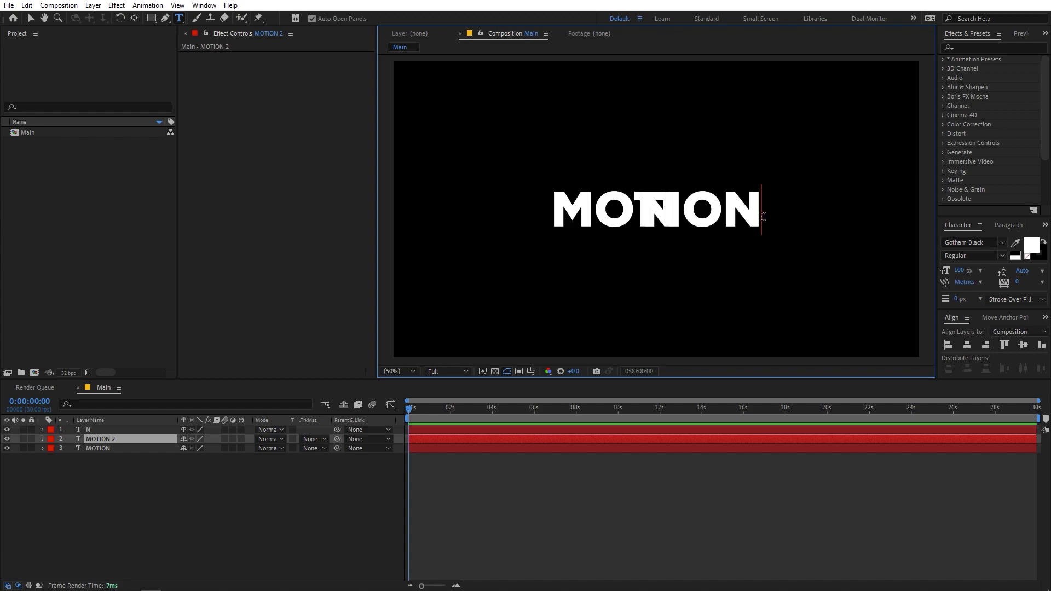
{"action": "key", "text": "BackSpace"}
{"action": "left_click", "coordinate": [79, 444]}
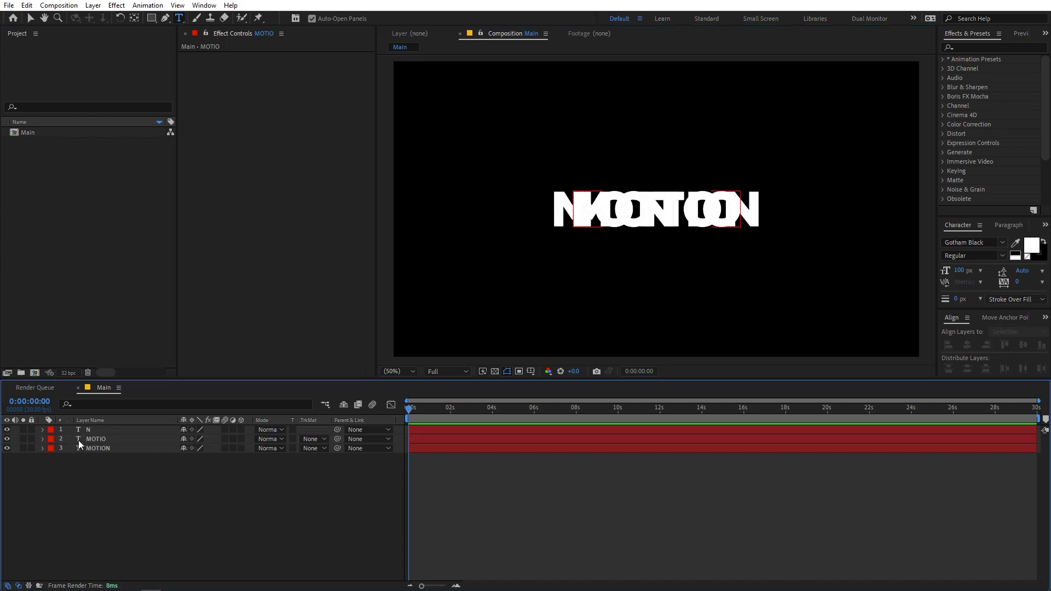
Find the Fill effect and apply it to the MOTIO layer
{"action": "left_click", "coordinate": [97, 438]}
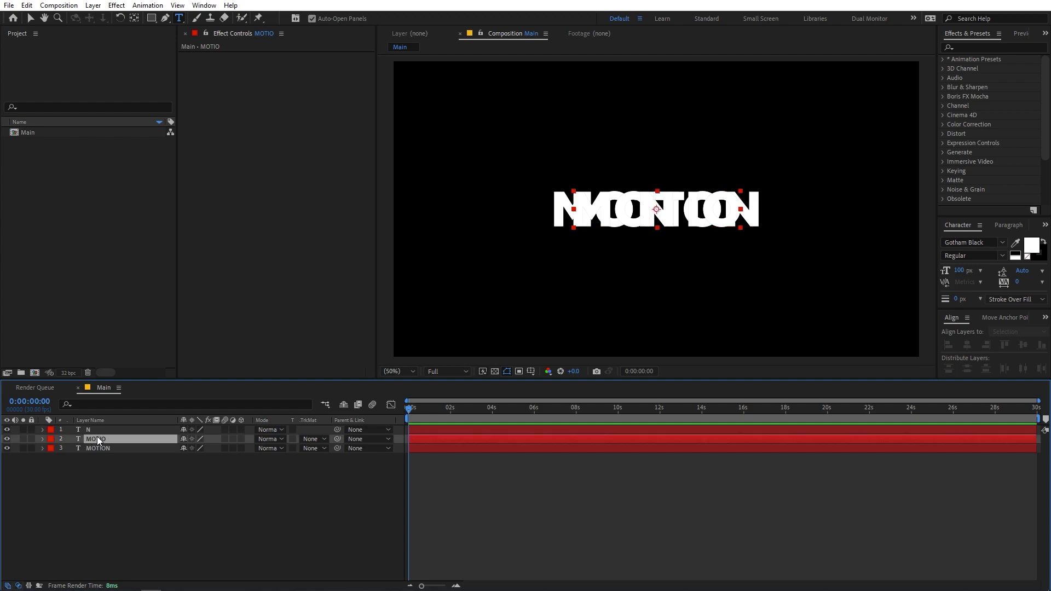
{"action": "left_click", "coordinate": [997, 49]}
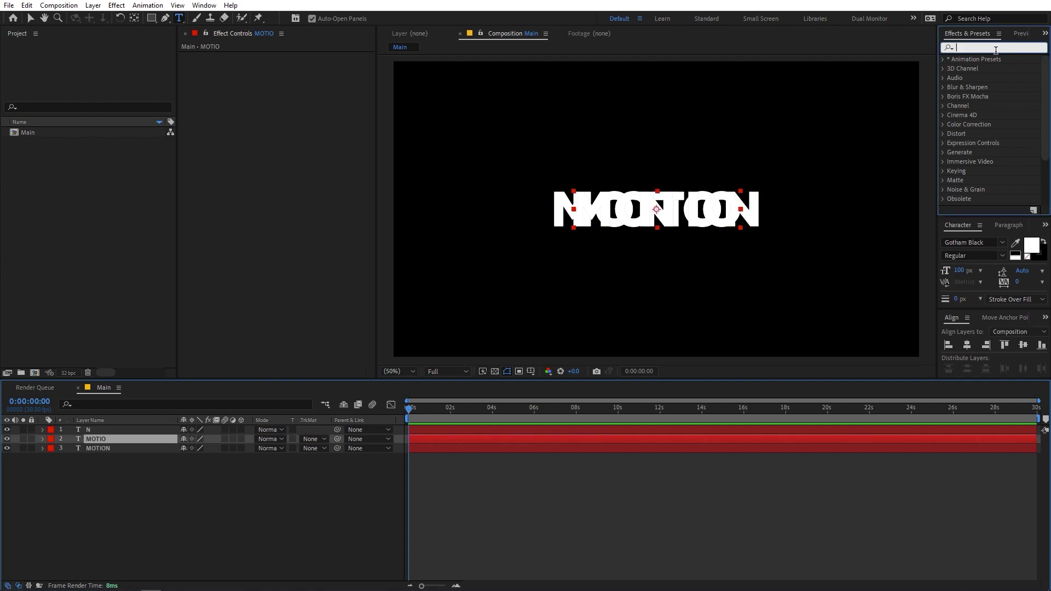
{"action": "type", "text": "fill"}
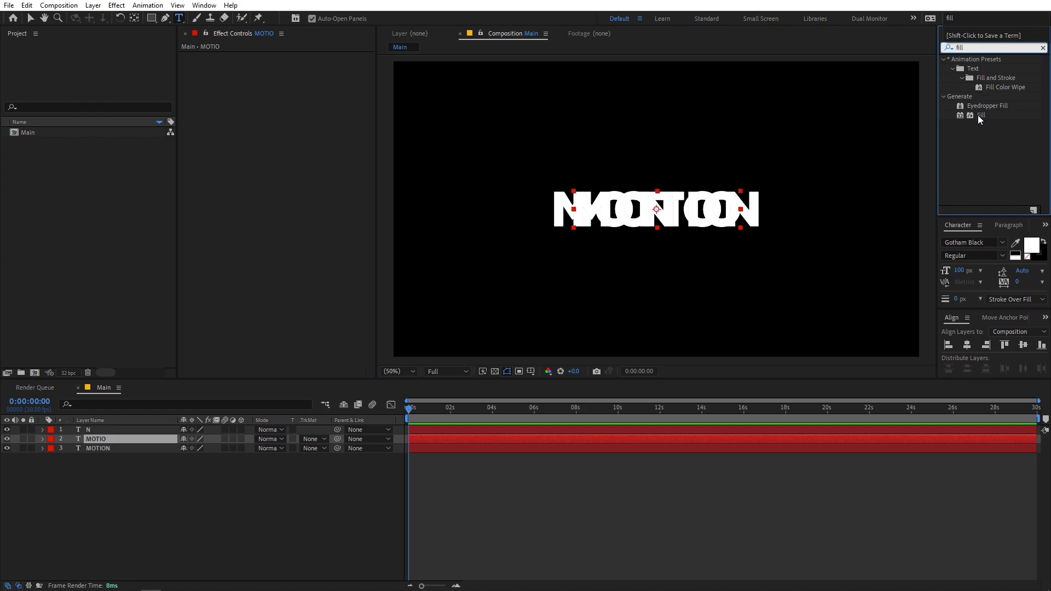
{"action": "left_click_drag", "start_coordinate": [982, 116], "coordinate": [114, 445]}
{"action": "key", "text": "v"}
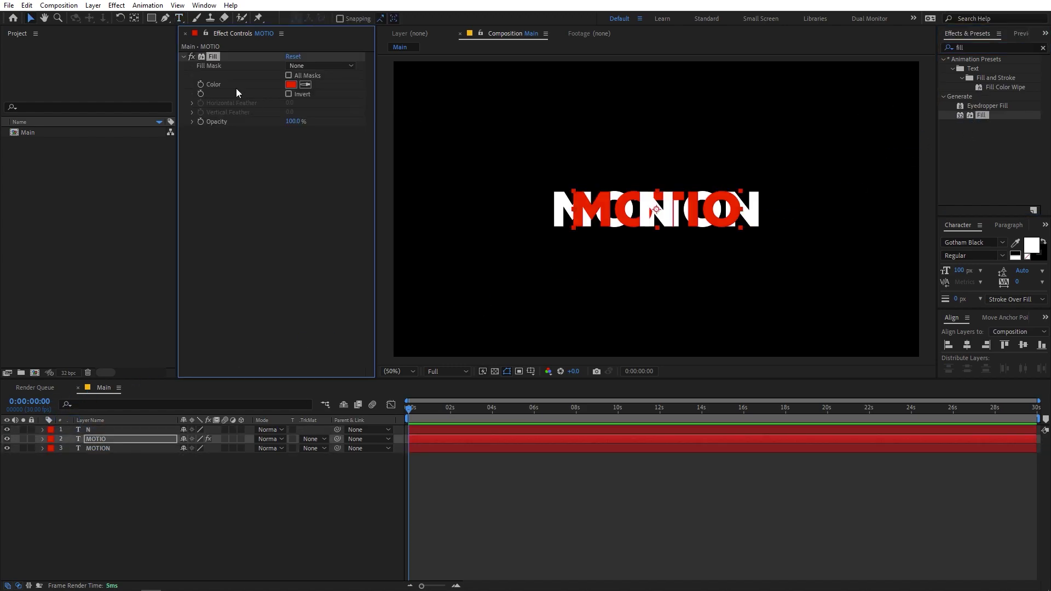
Paste the Fill effect onto the N layer and hide the MOTION and MOTIO layers
{"action": "left_click", "coordinate": [100, 430]}
{"action": "key", "text": "ctrl+v"}
{"action": "left_click", "coordinate": [252, 497]}
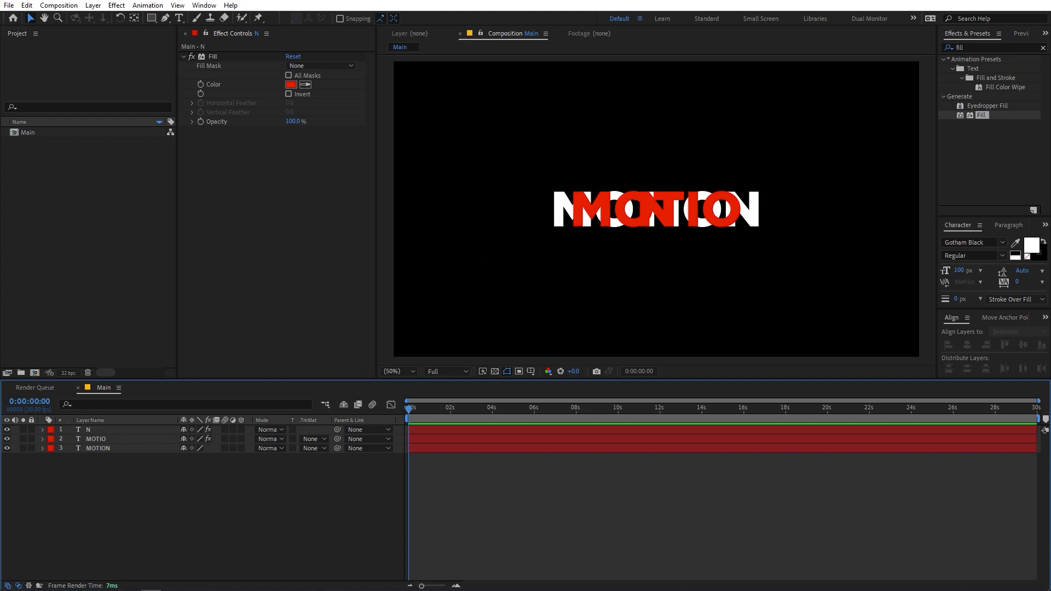
{"action": "left_click", "coordinate": [7, 449]}
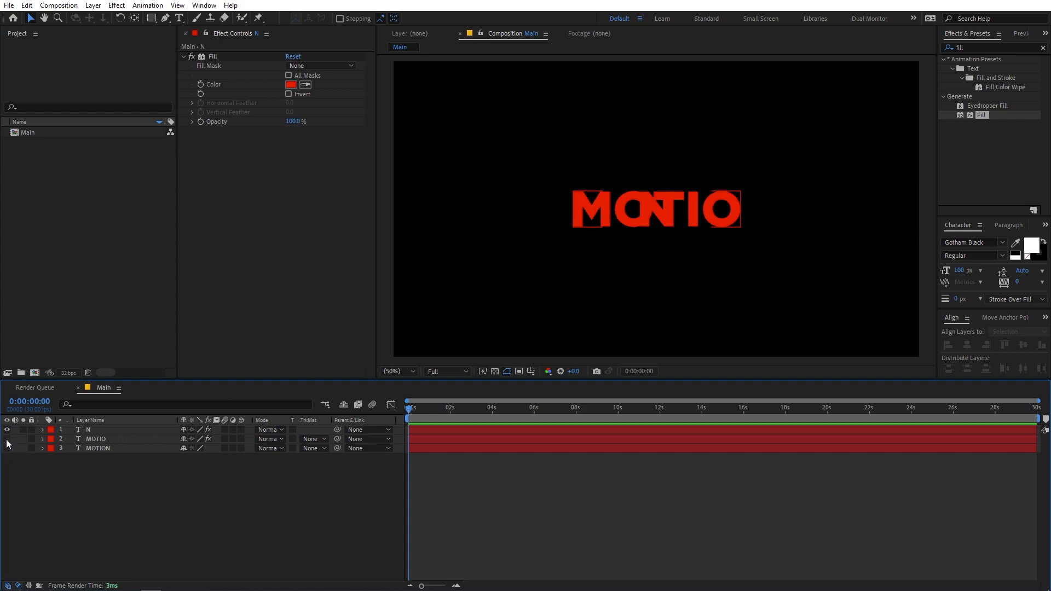
{"action": "left_click", "coordinate": [7, 439]}
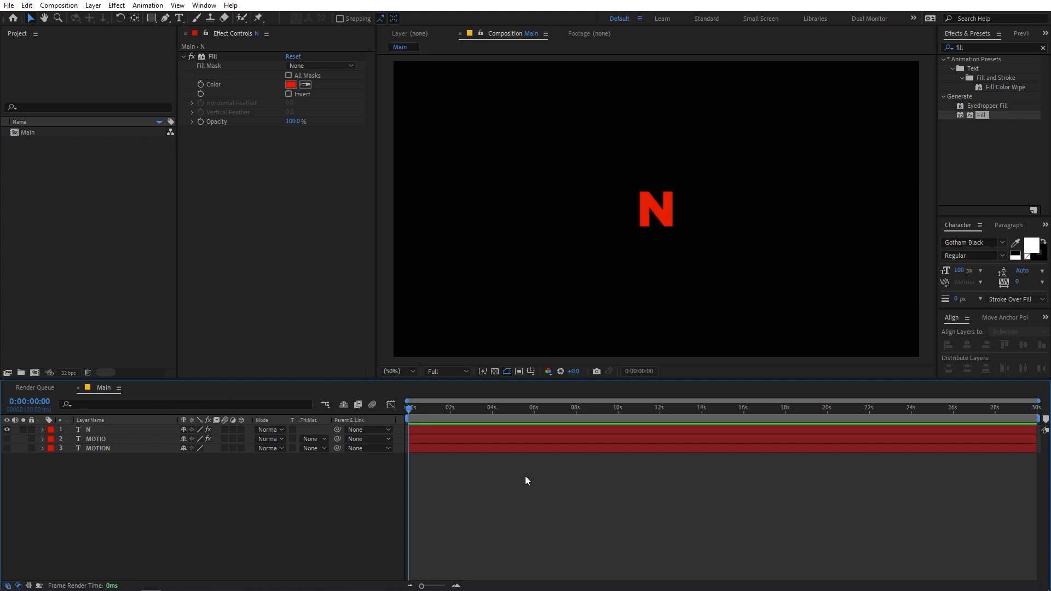
Add a scale keyframe to the N layer and move it to about 0:00:01:15
{"action": "left_click", "coordinate": [453, 430]}
{"action": "left_click_drag", "start_coordinate": [420, 587], "coordinate": [438, 587]}
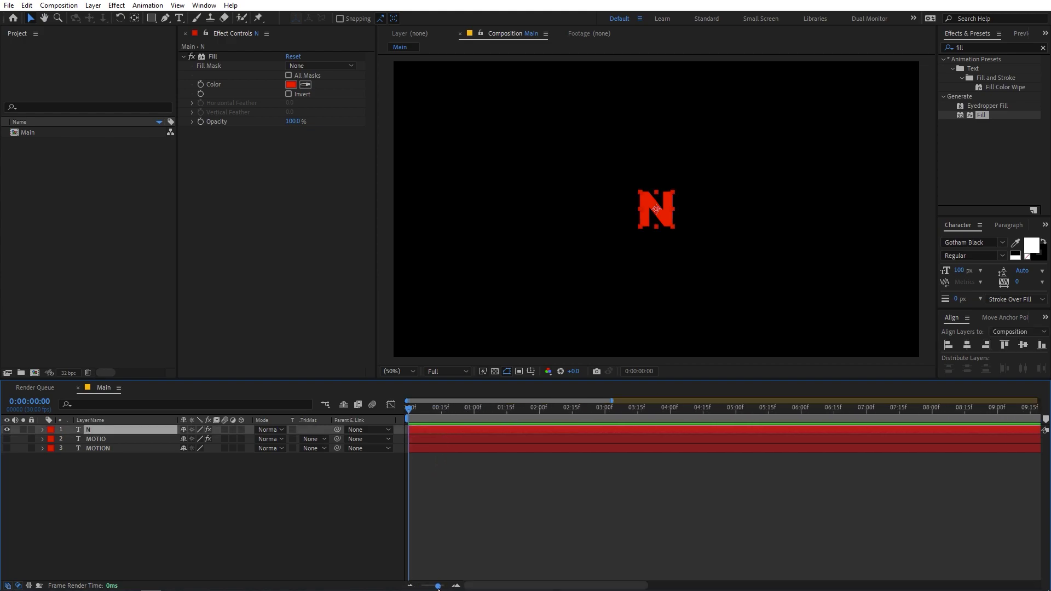
{"action": "key", "text": "s"}
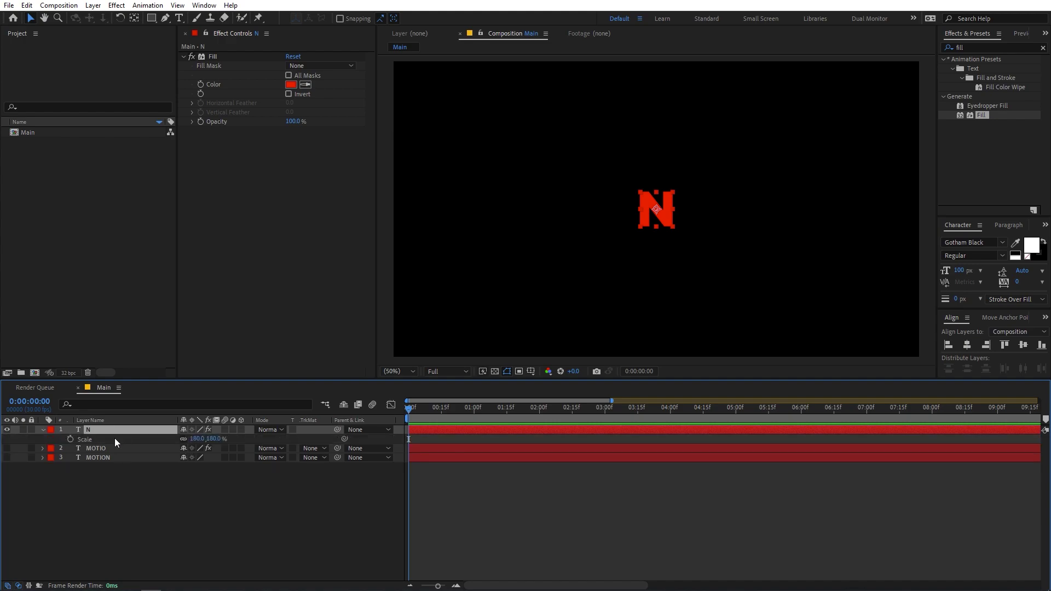
{"action": "left_click", "coordinate": [70, 439]}
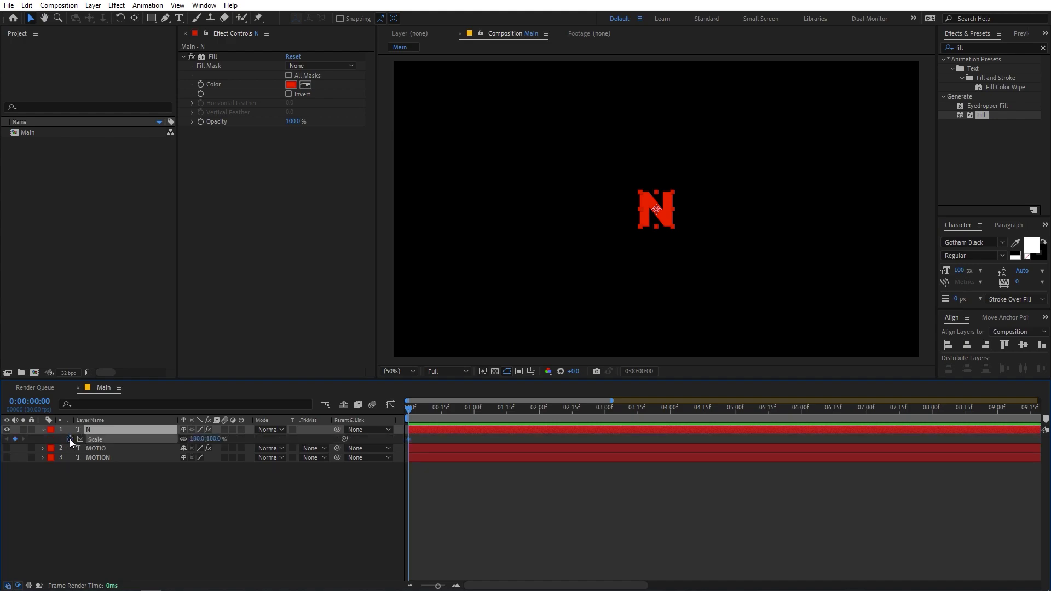
{"action": "left_click_drag", "start_coordinate": [409, 440], "coordinate": [508, 445]}
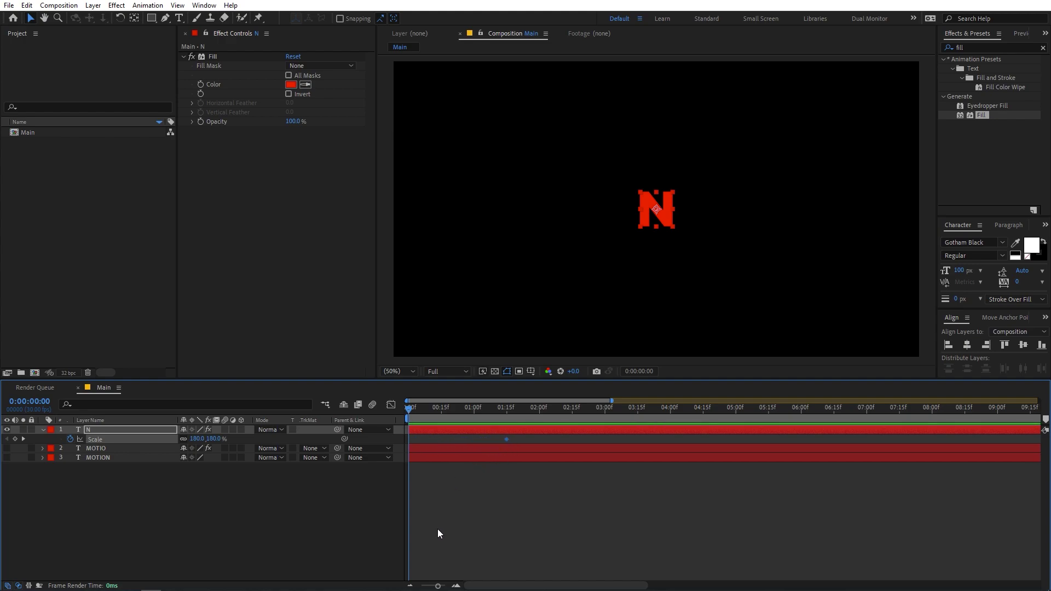
Set the N layer's scale to 0% at the first frame
{"action": "left_click_drag", "start_coordinate": [438, 586], "coordinate": [442, 587]}
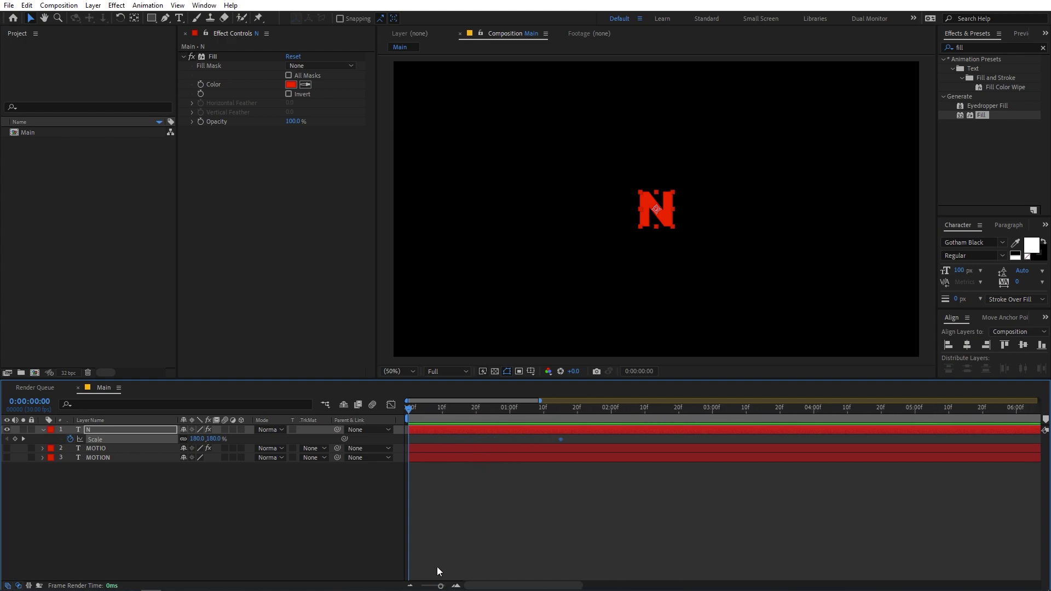
{"action": "left_click", "coordinate": [198, 439]}
{"action": "type", "text": "0"}
{"action": "key", "text": "Return"}
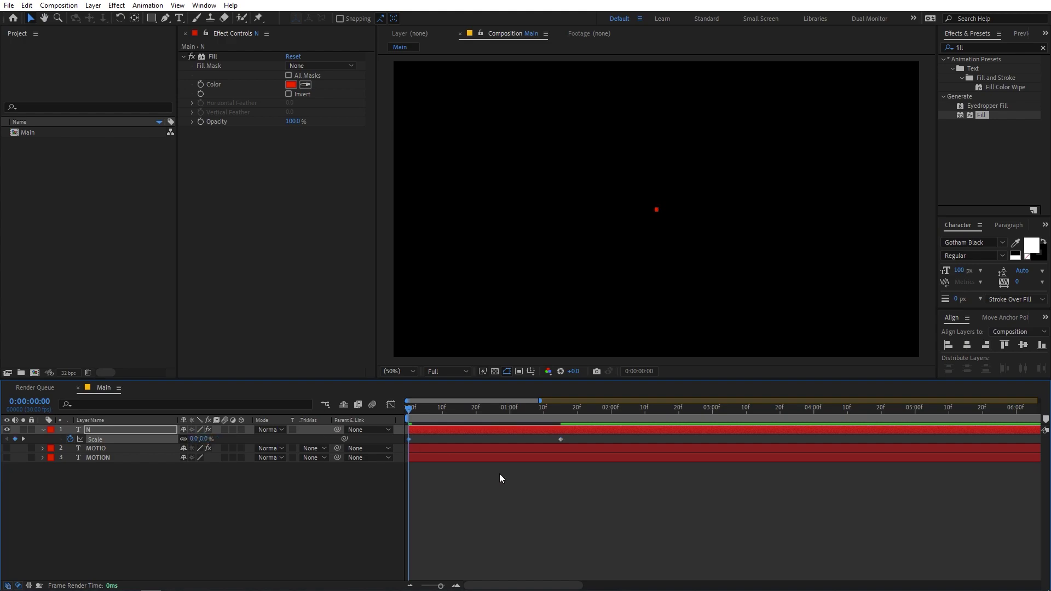
{"action": "left_click", "coordinate": [500, 474]}
Set the N layer's scale to 1556% at 0:00:01:00 and move its last scale keyframe to 0:00:01:20
{"action": "left_click_drag", "start_coordinate": [466, 411], "coordinate": [510, 413]}
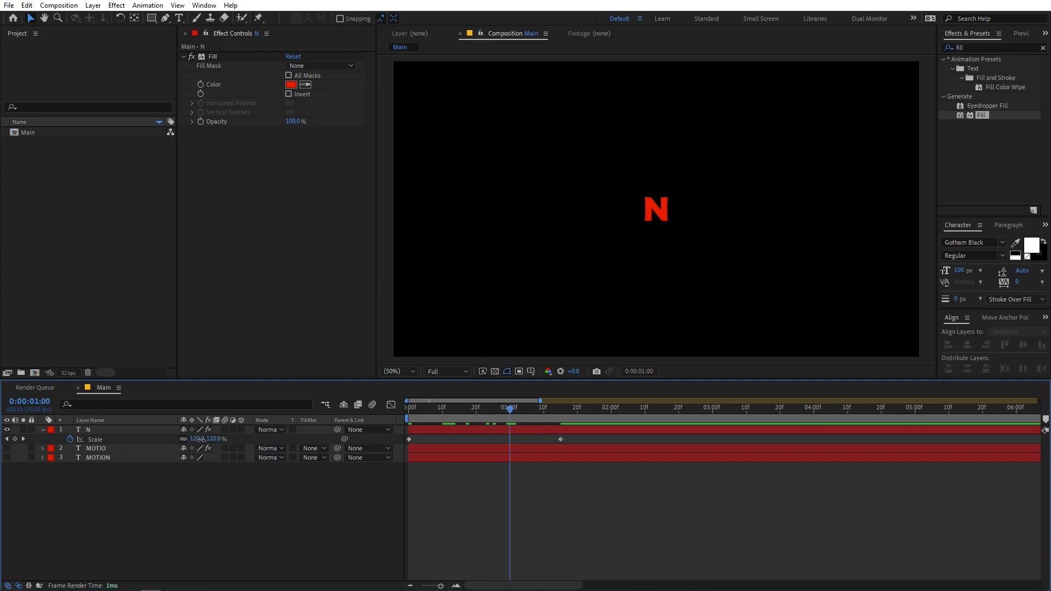
{"action": "left_click_drag", "start_coordinate": [199, 439], "coordinate": [793, 531]}
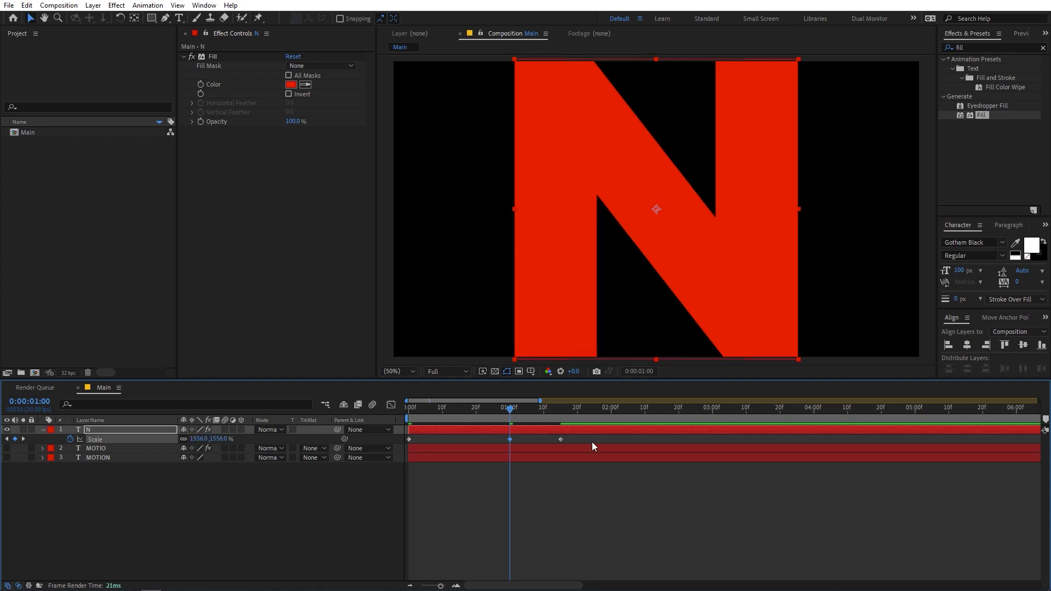
{"action": "left_click_drag", "start_coordinate": [519, 407], "coordinate": [578, 442]}
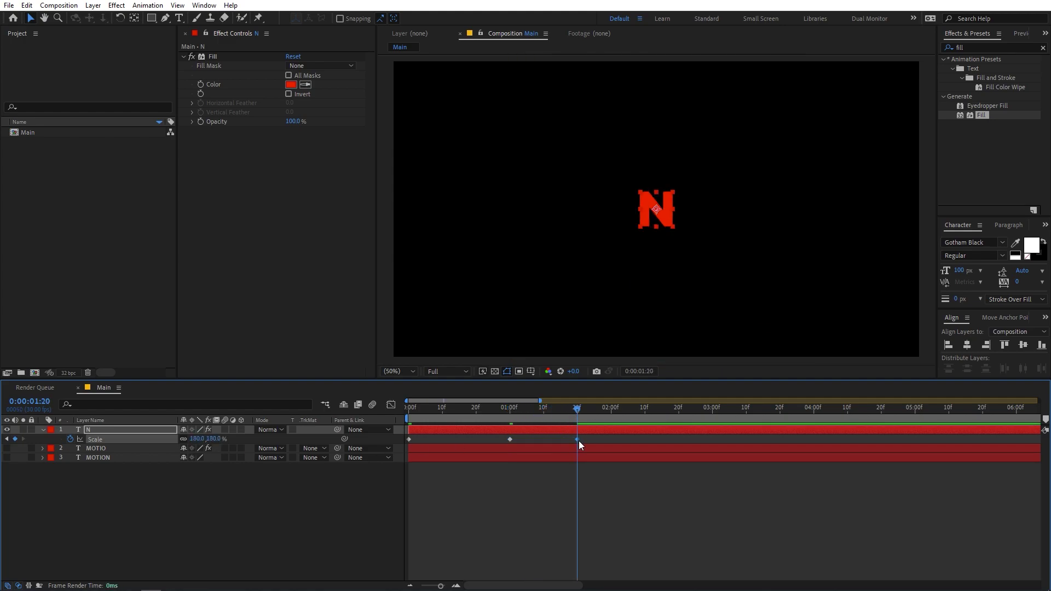
Play the N layer's scale animation from the start
{"action": "left_click", "coordinate": [577, 484]}
{"action": "key", "text": "Home"}
{"action": "key", "text": "space"}
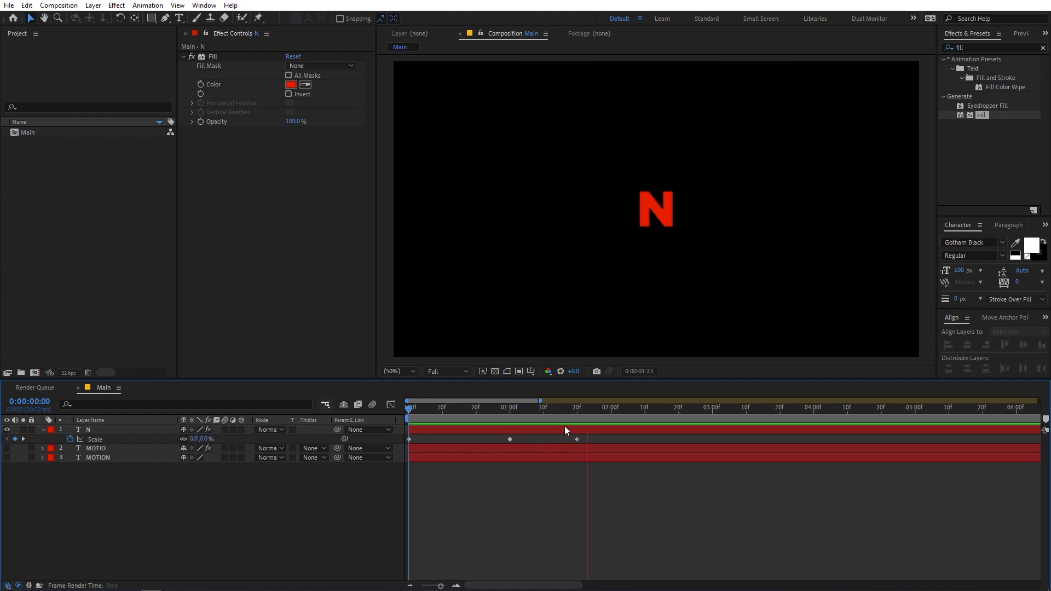
{"action": "left_click", "coordinate": [584, 406]}
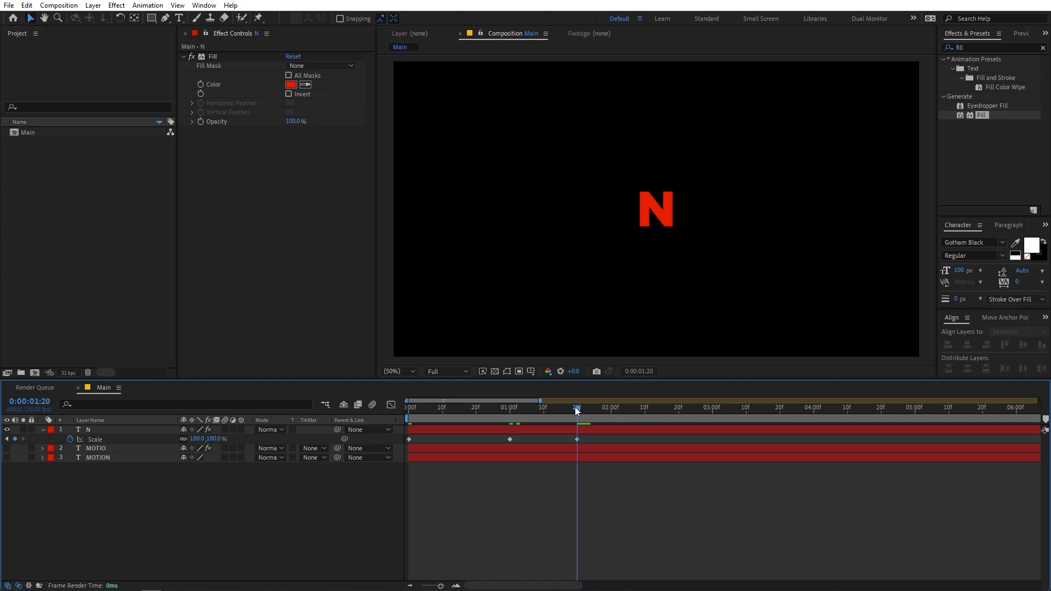
Show the MOTION layer and add a position keyframe to the N layer at 0:00:01:00, with its scale keyframes also displayed
{"action": "left_click_drag", "start_coordinate": [575, 406], "coordinate": [504, 416]}
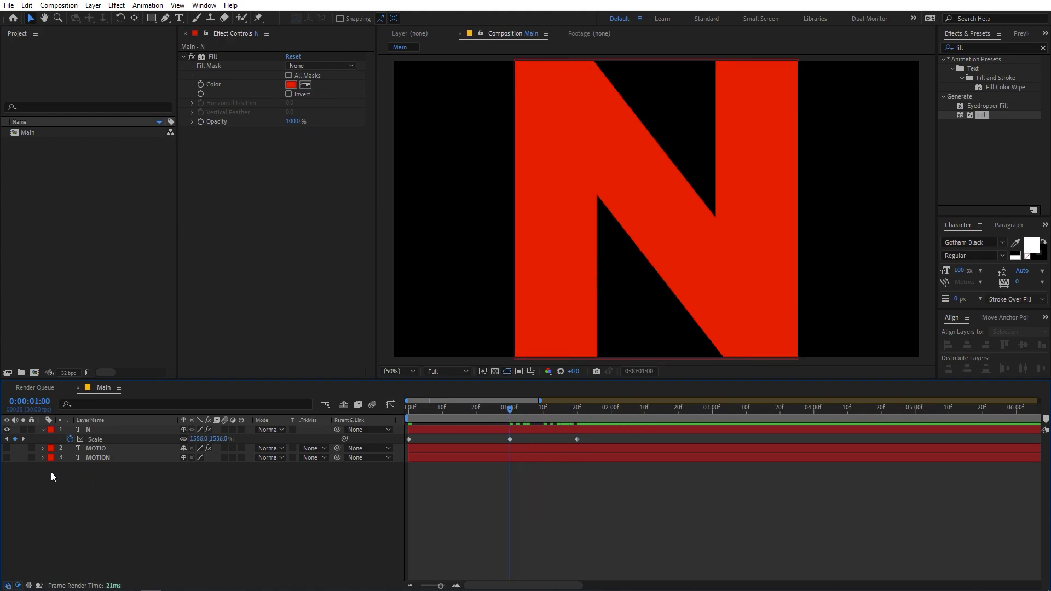
{"action": "left_click", "coordinate": [9, 459]}
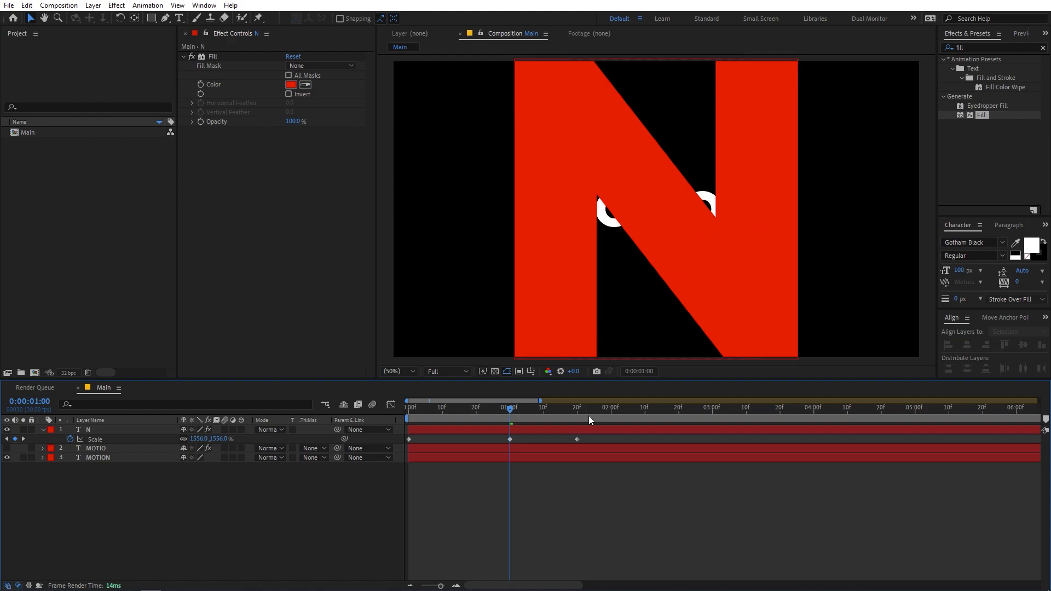
{"action": "left_click", "coordinate": [580, 432]}
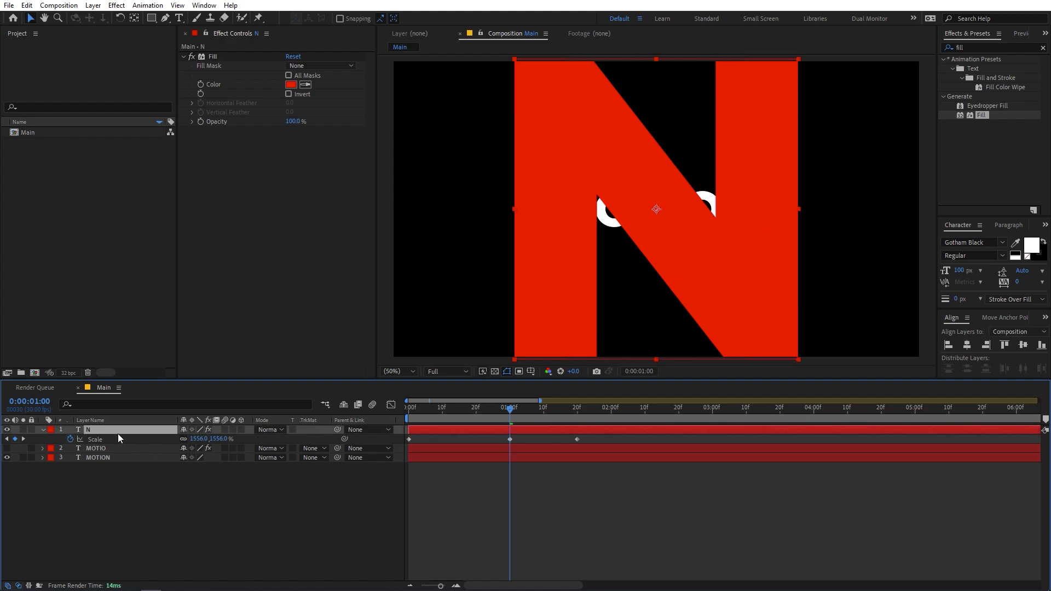
{"action": "key", "text": "p"}
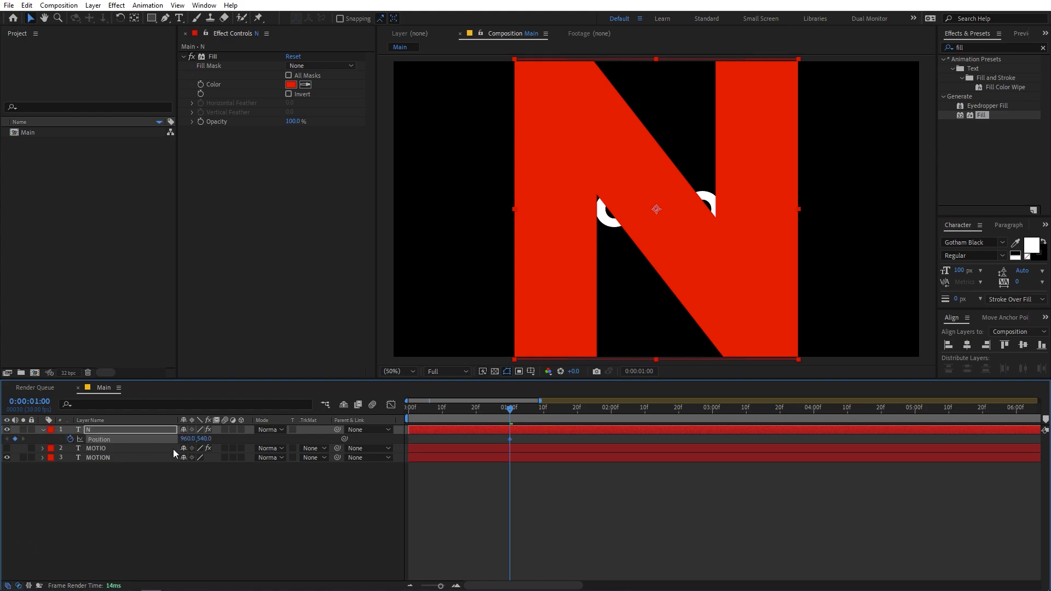
{"action": "key", "text": "shift+s"}
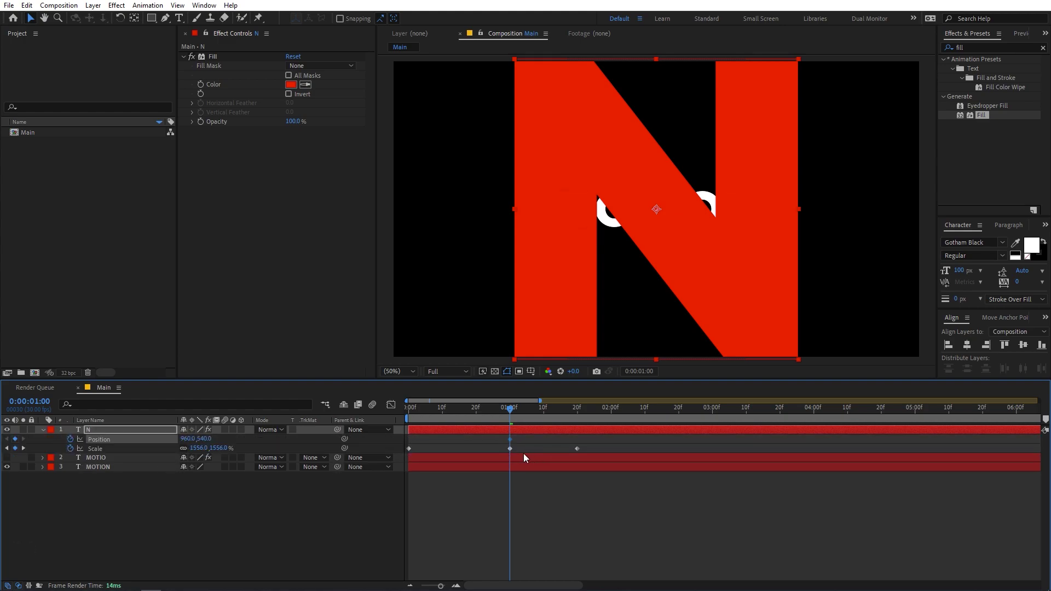
At 0:00:01:20, set the N layer's X position to 1274.4 so it covers the final letter of MOTION
{"action": "left_click_drag", "start_coordinate": [509, 412], "coordinate": [577, 411]}
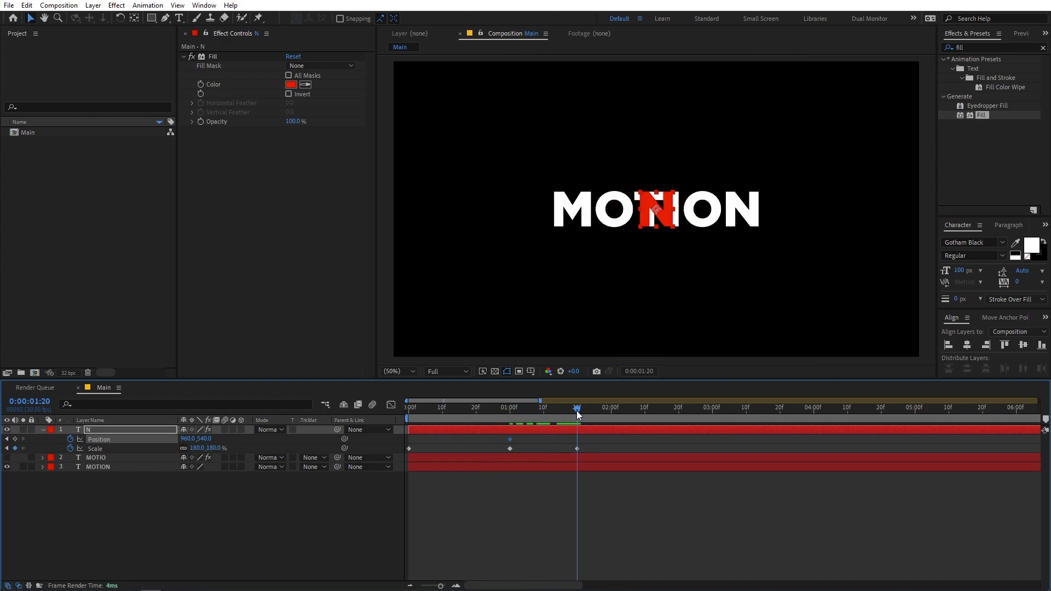
{"action": "left_click_drag", "start_coordinate": [189, 439], "coordinate": [366, 442]}
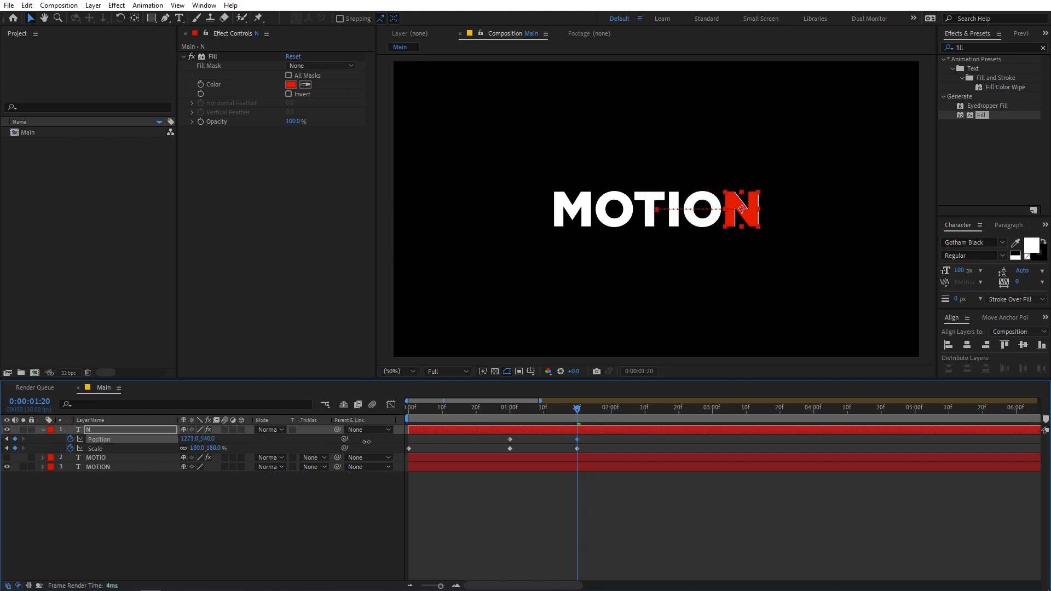
{"action": "key", "text": "period"}
{"action": "key", "text": "period"}
{"action": "key", "text": "period"}
{"action": "key", "text": "period"}
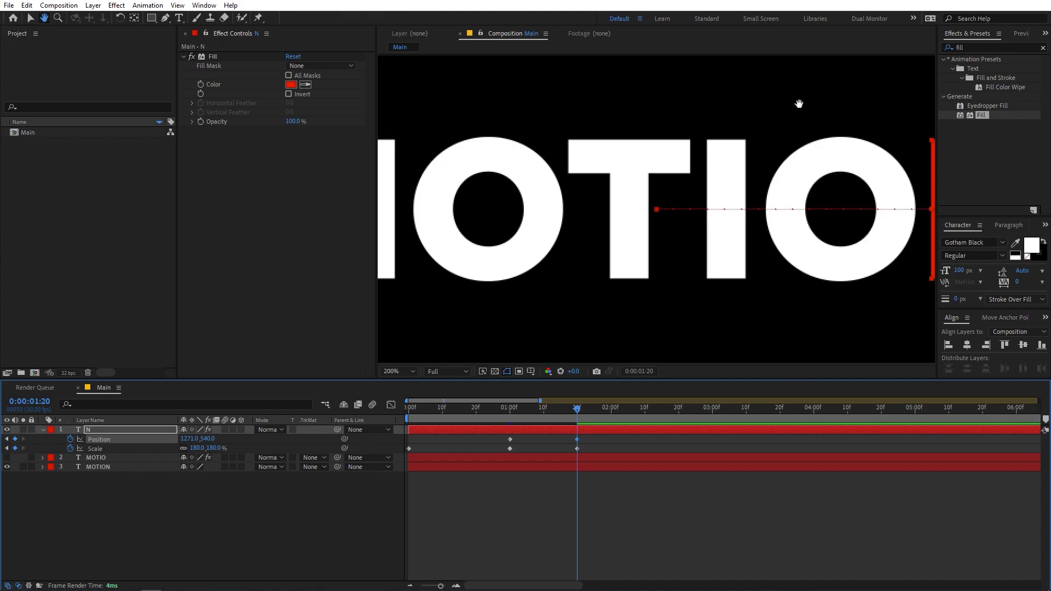
{"action": "left_click_drag", "start_coordinate": [797, 103], "coordinate": [463, 87]}
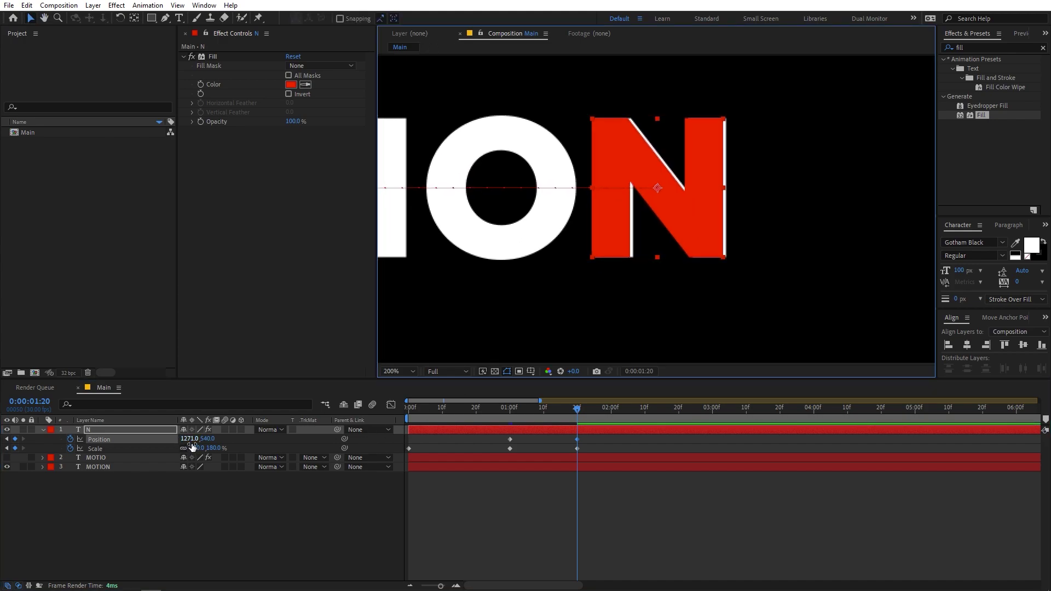
{"action": "left_click_drag", "start_coordinate": [191, 440], "coordinate": [209, 441]}
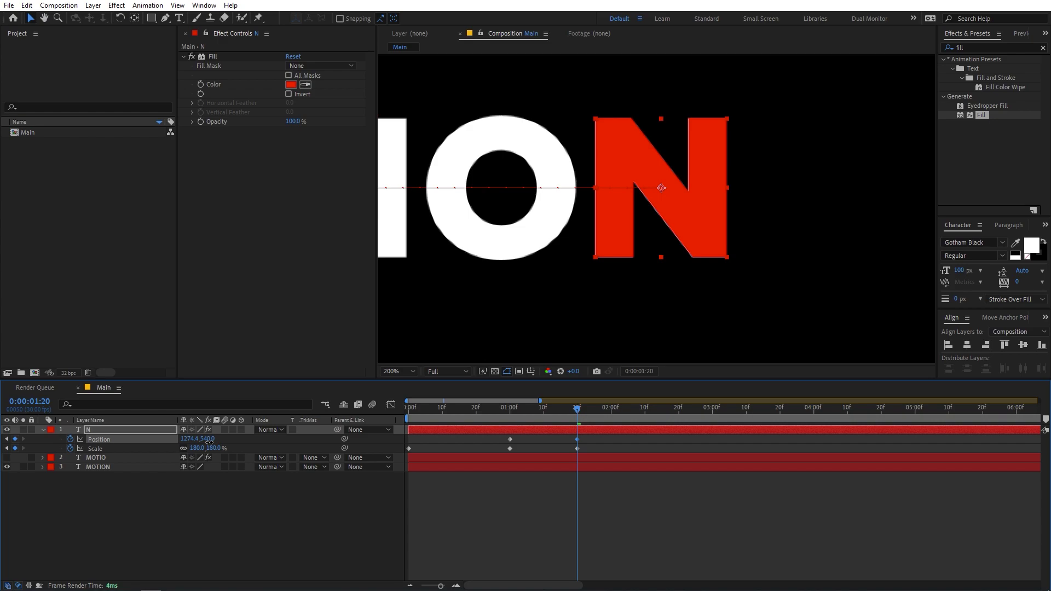
Fit the whole composition in the viewer and play the combined scale and position animation from the start
{"action": "key", "text": "comma"}
{"action": "key", "text": "comma"}
{"action": "key", "text": "comma"}
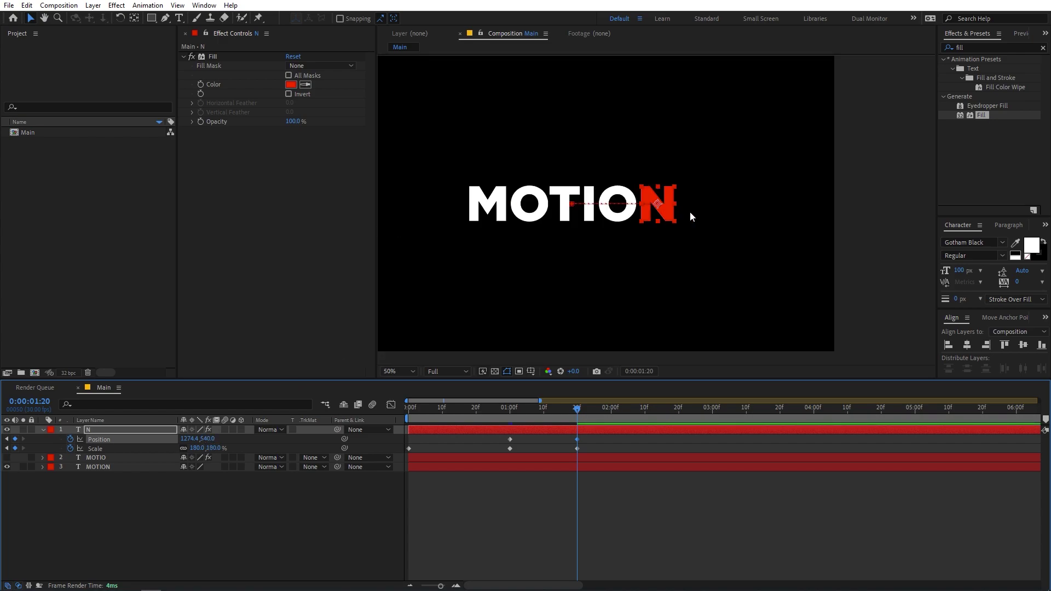
{"action": "left_click", "coordinate": [397, 373]}
{"action": "left_click", "coordinate": [407, 394]}
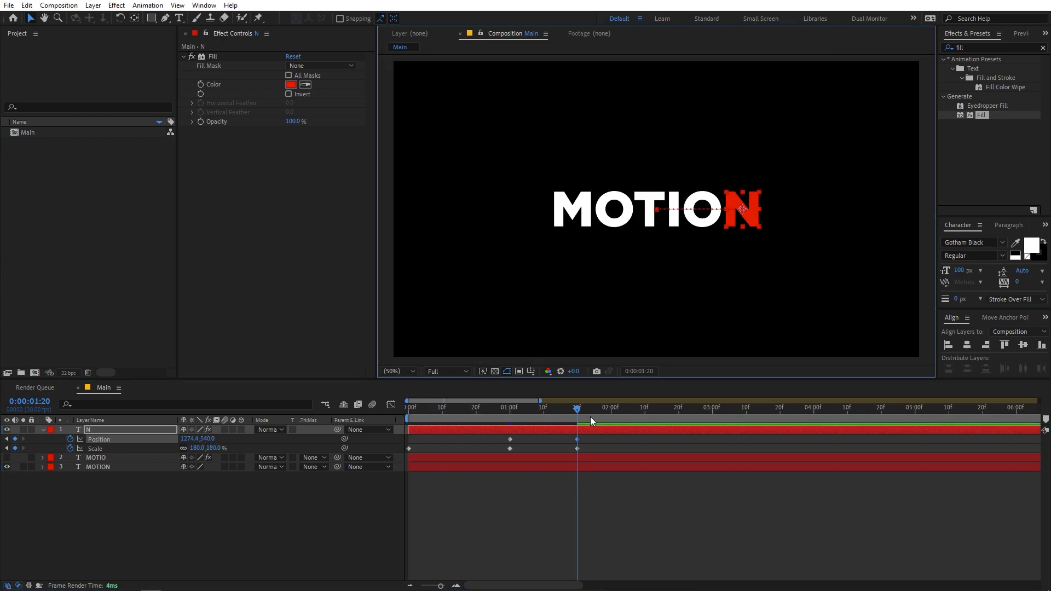
{"action": "key", "text": "space"}
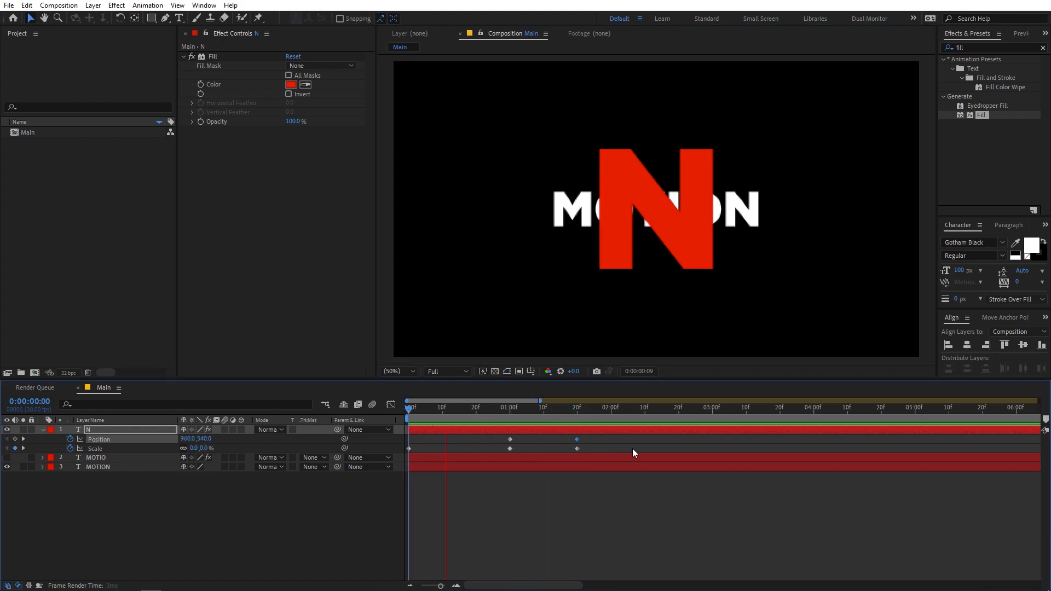
{"action": "key", "text": "space"}
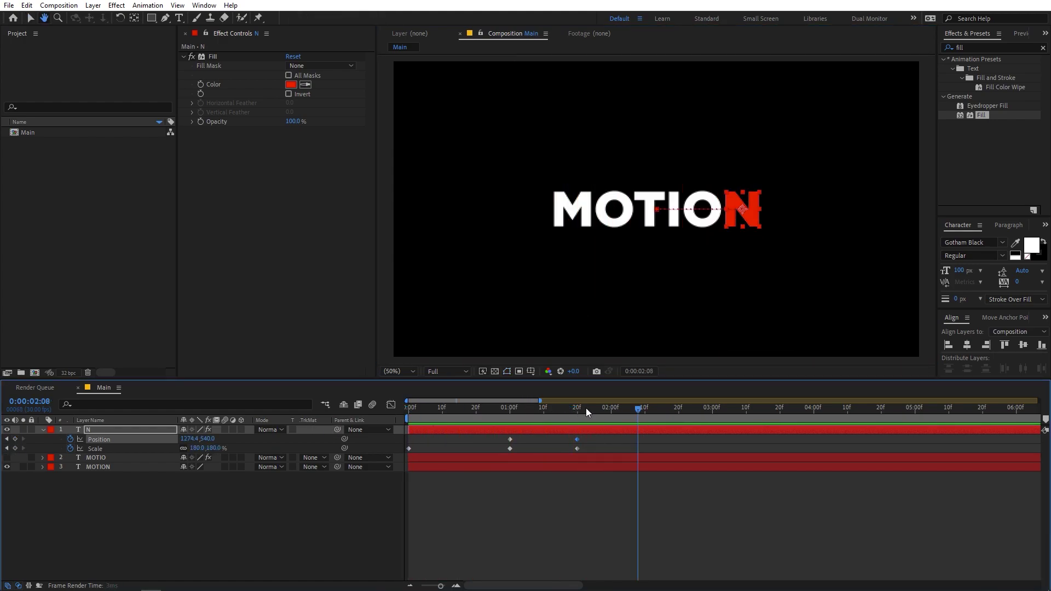
Add a rotation keyframe to the N layer at 0:00:01:00 and reveal all its keyframed properties
{"action": "left_click_drag", "start_coordinate": [578, 414], "coordinate": [507, 419]}
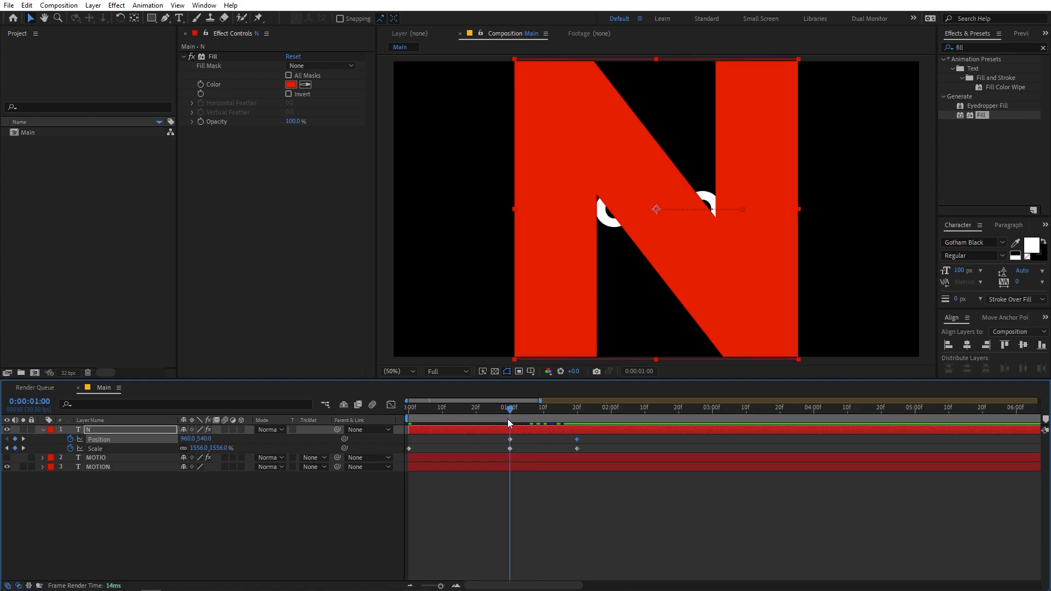
{"action": "left_click", "coordinate": [114, 431]}
{"action": "key", "text": "r"}
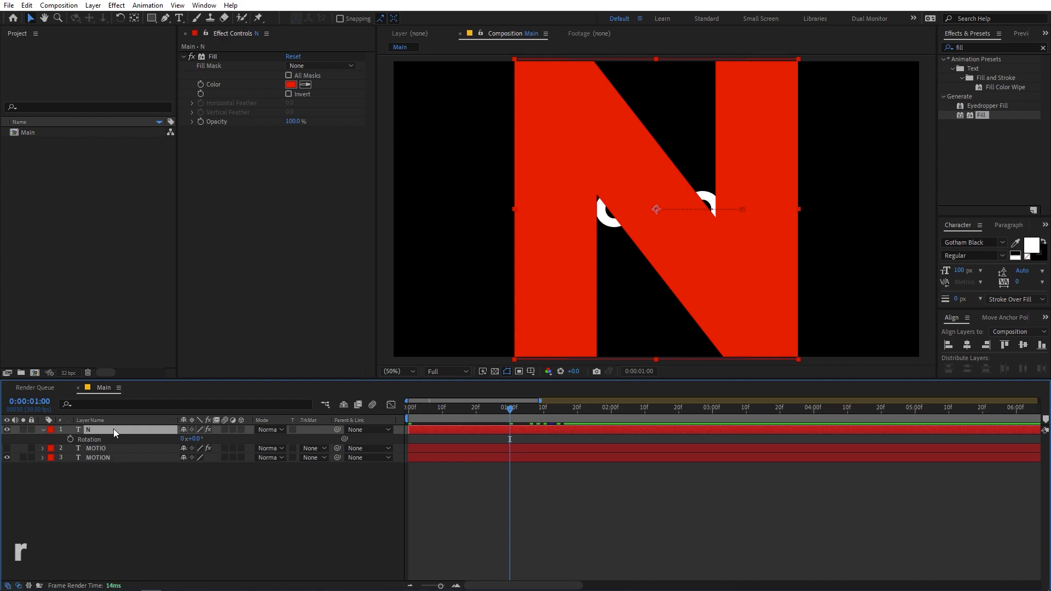
{"action": "left_click", "coordinate": [70, 439]}
{"action": "key", "text": "u"}
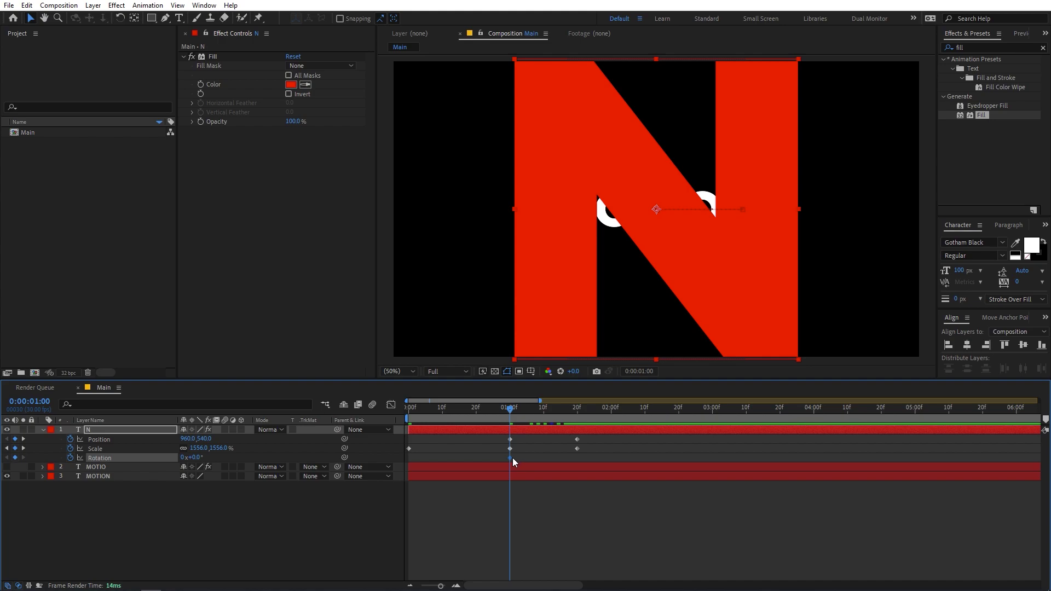
Move the N layer's rotation keyframe to 0:00:01:20 and set its rotation to -180° at 0:00:00:00
{"action": "left_click_drag", "start_coordinate": [509, 458], "coordinate": [577, 458]}
{"action": "left_click_drag", "start_coordinate": [560, 409], "coordinate": [427, 428]}
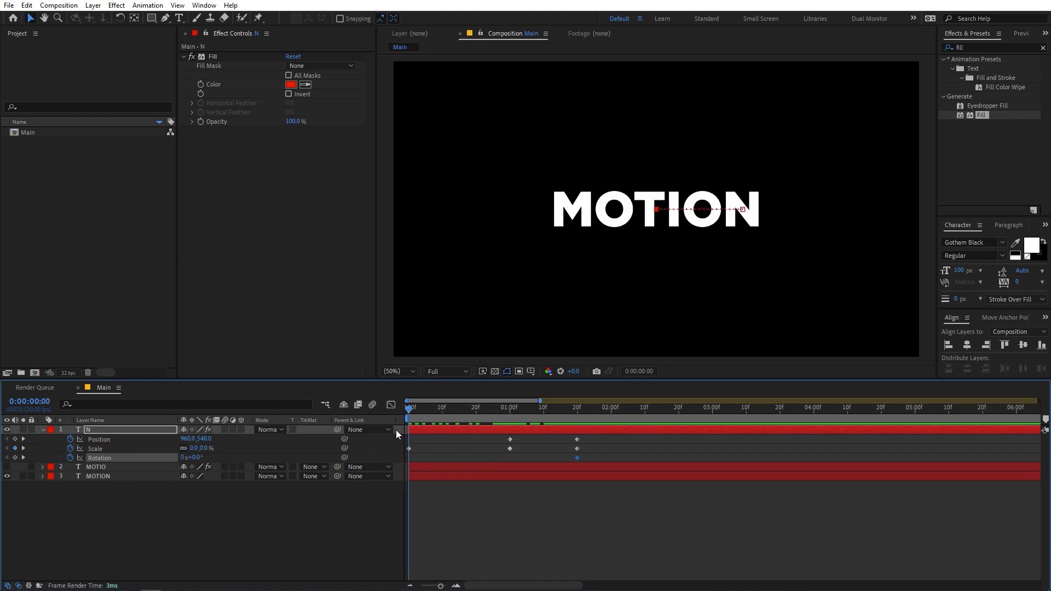
{"action": "left_click_drag", "start_coordinate": [203, 464], "coordinate": [202, 463]}
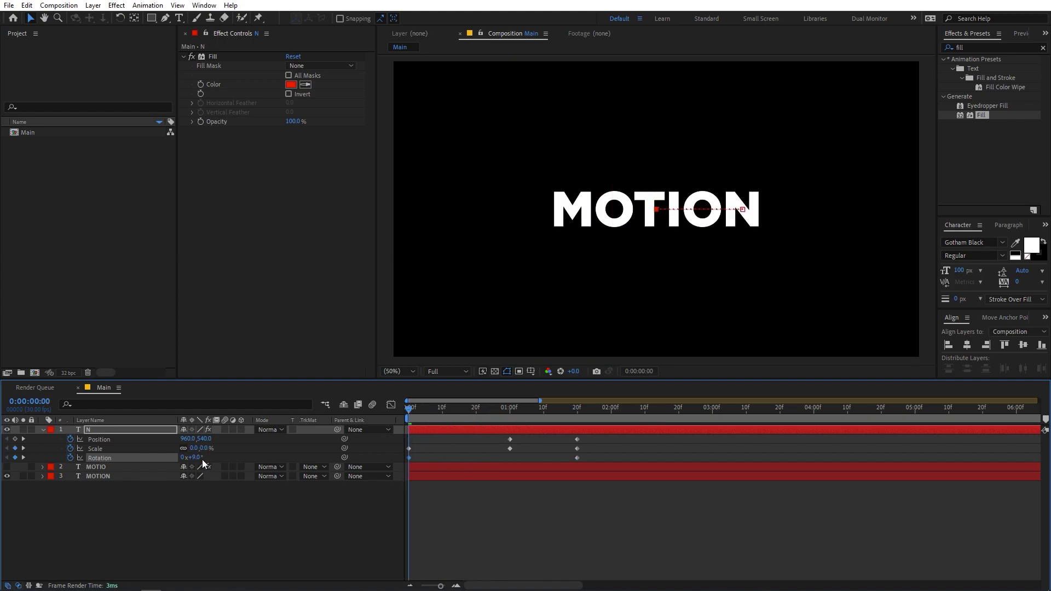
{"action": "left_click", "coordinate": [201, 462]}
{"action": "type", "text": "-180"}
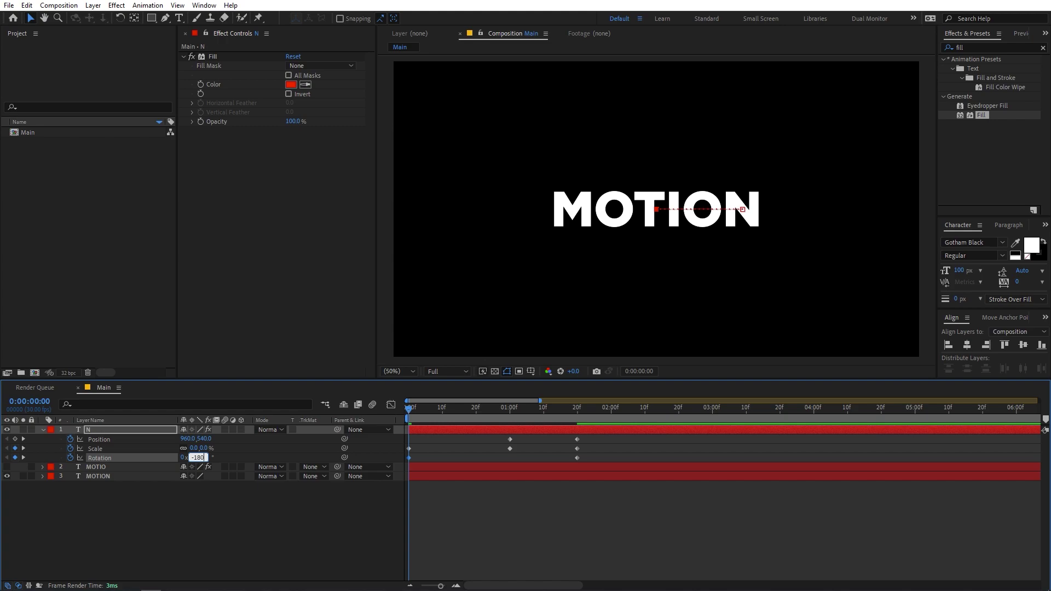
{"action": "key", "text": "Return"}
Set the N layer's rotation to -90° at 0:00:01:00
{"action": "left_click_drag", "start_coordinate": [409, 413], "coordinate": [509, 451]}
{"action": "right_click", "coordinate": [508, 451]}
{"action": "left_click", "coordinate": [532, 488]}
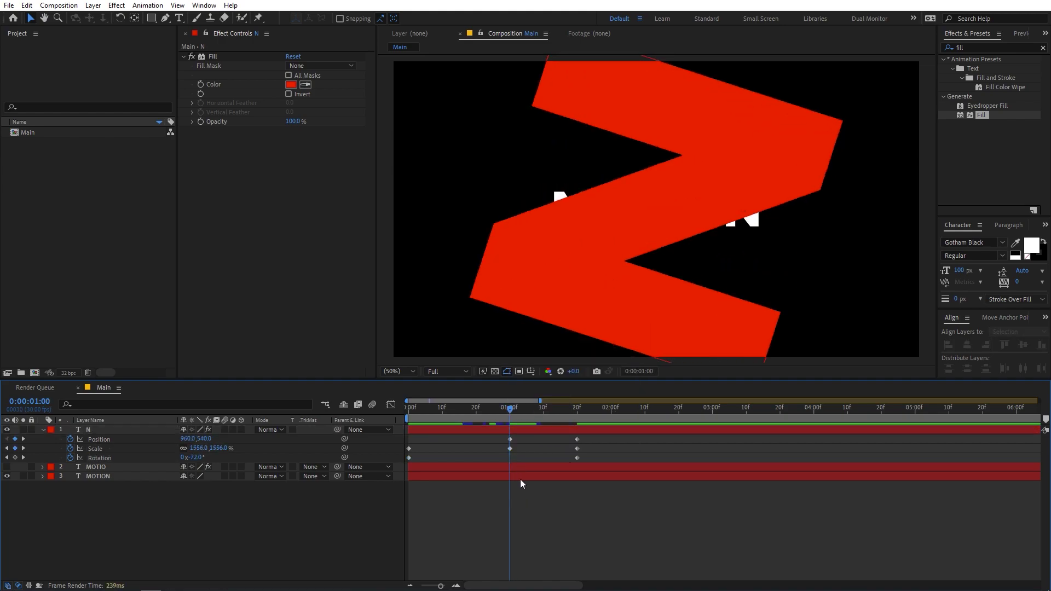
{"action": "left_click", "coordinate": [198, 458]}
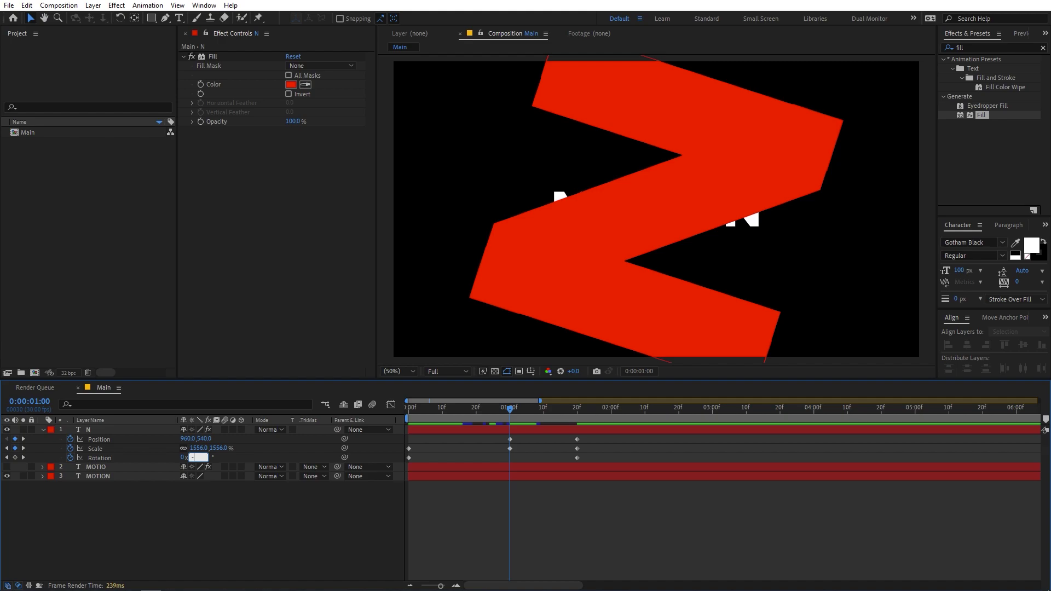
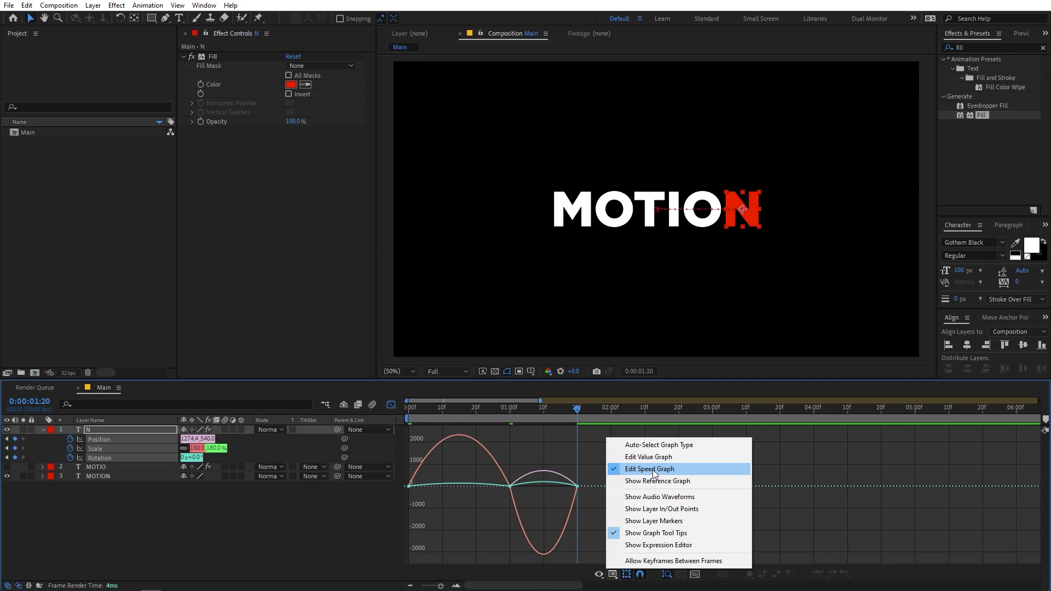
In the speed graph, extend the incoming scale ease at 0:00:01:00 so the N's growth peaks early, and preview it
{"action": "left_click", "coordinate": [567, 462]}
{"action": "left_click", "coordinate": [426, 415]}
{"action": "left_click_drag", "start_coordinate": [426, 415], "coordinate": [446, 425]}
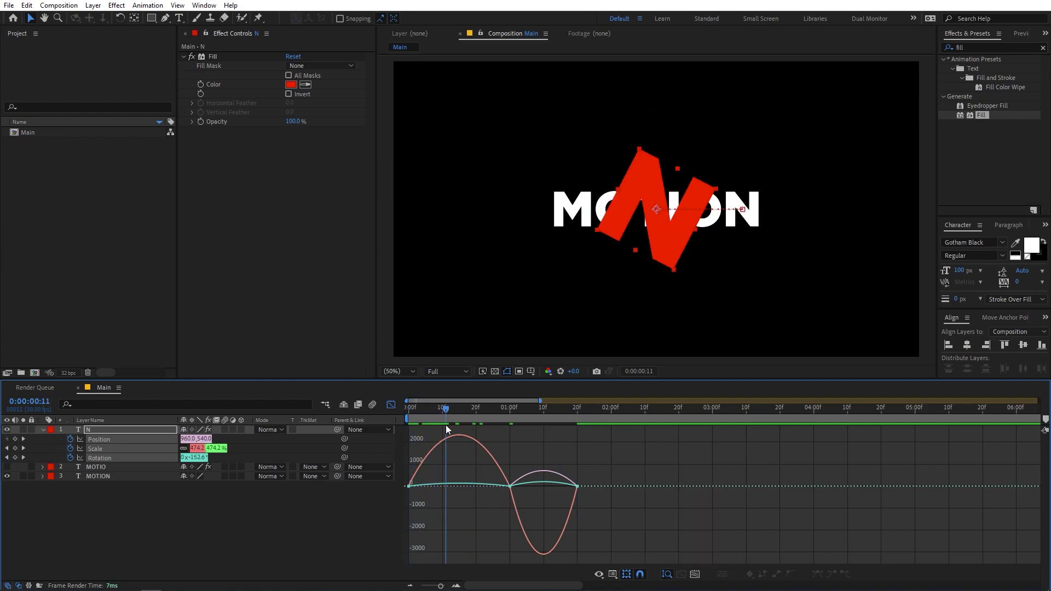
{"action": "left_click", "coordinate": [477, 441]}
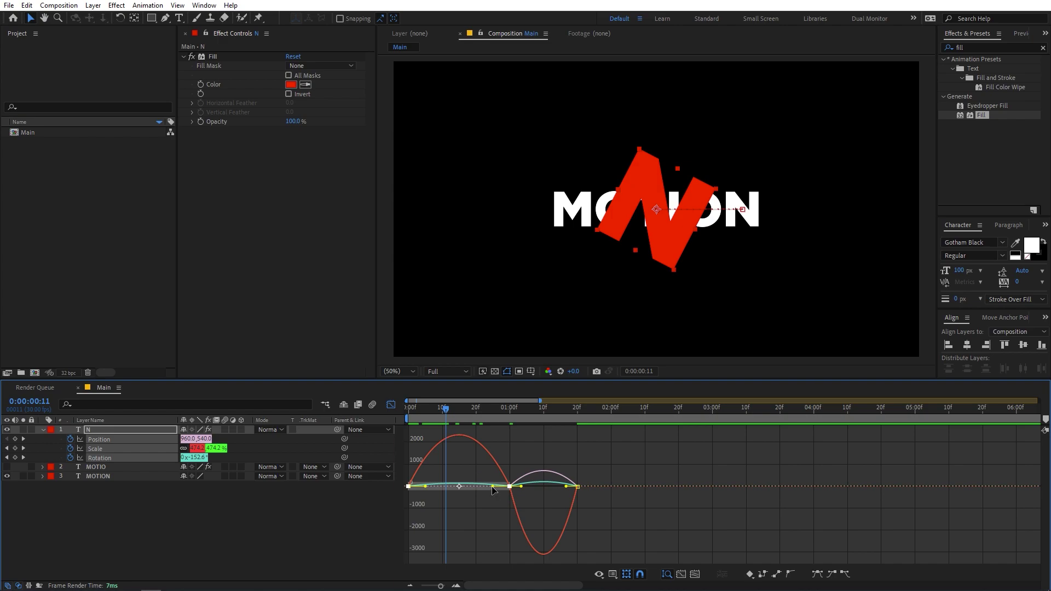
{"action": "left_click_drag", "start_coordinate": [494, 490], "coordinate": [451, 488]}
{"action": "key", "text": "space"}
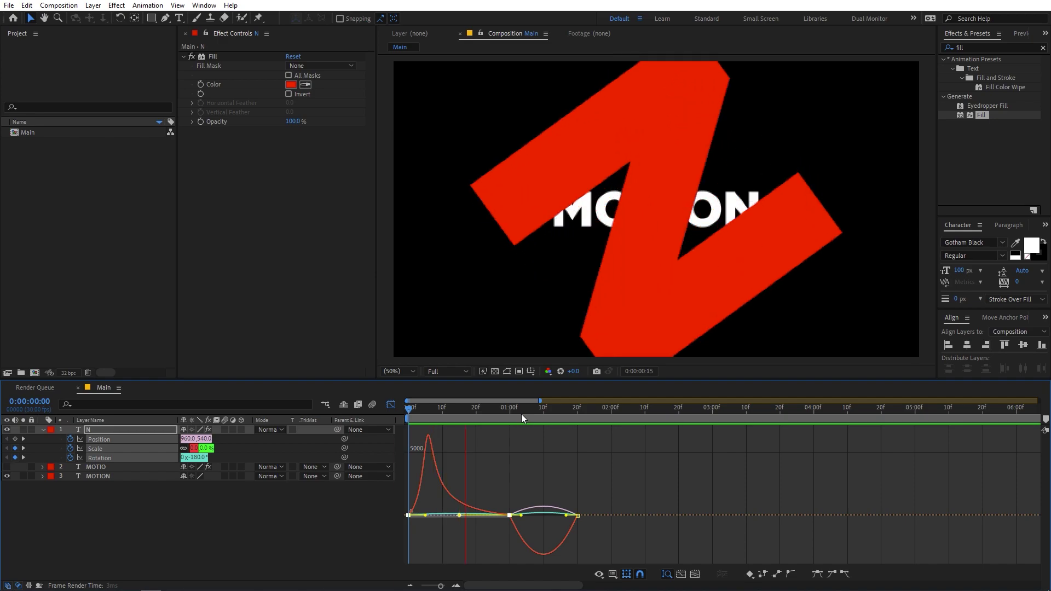
{"action": "left_click", "coordinate": [522, 414]}
Isolate the N layer's Scale speed curve, lengthen both eases between 0:00:01:00 and 0:00:01:20 into a narrow mid-segment peak, and preview
{"action": "left_click", "coordinate": [135, 478]}
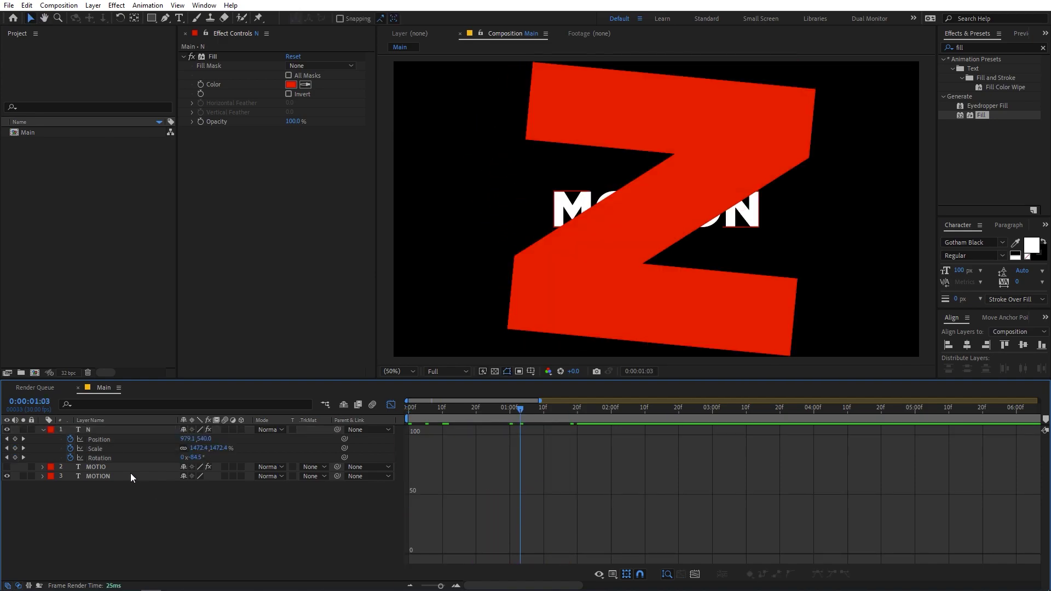
{"action": "left_click", "coordinate": [98, 448]}
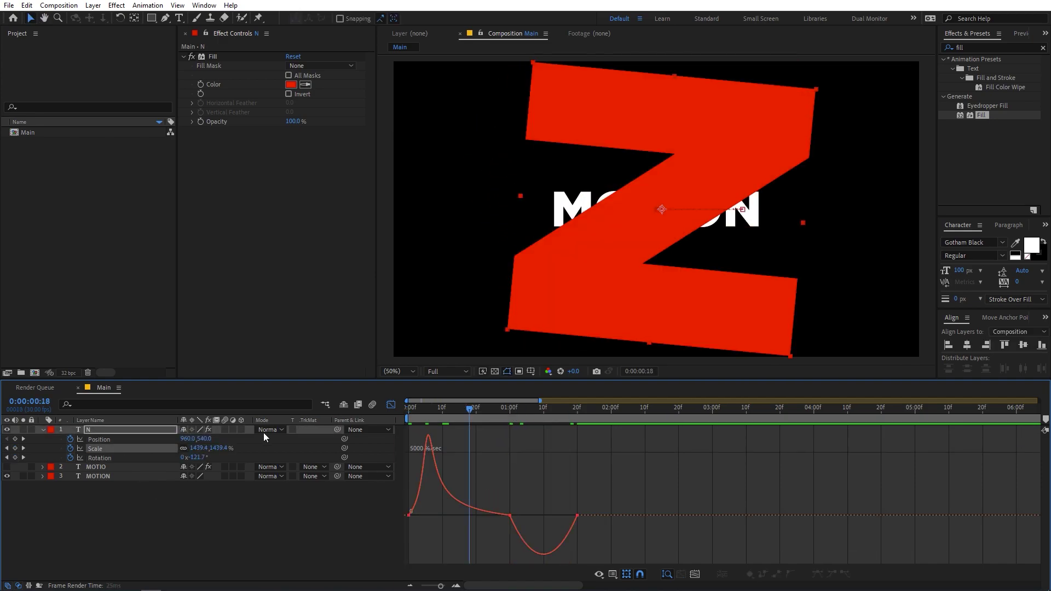
{"action": "key", "text": "space"}
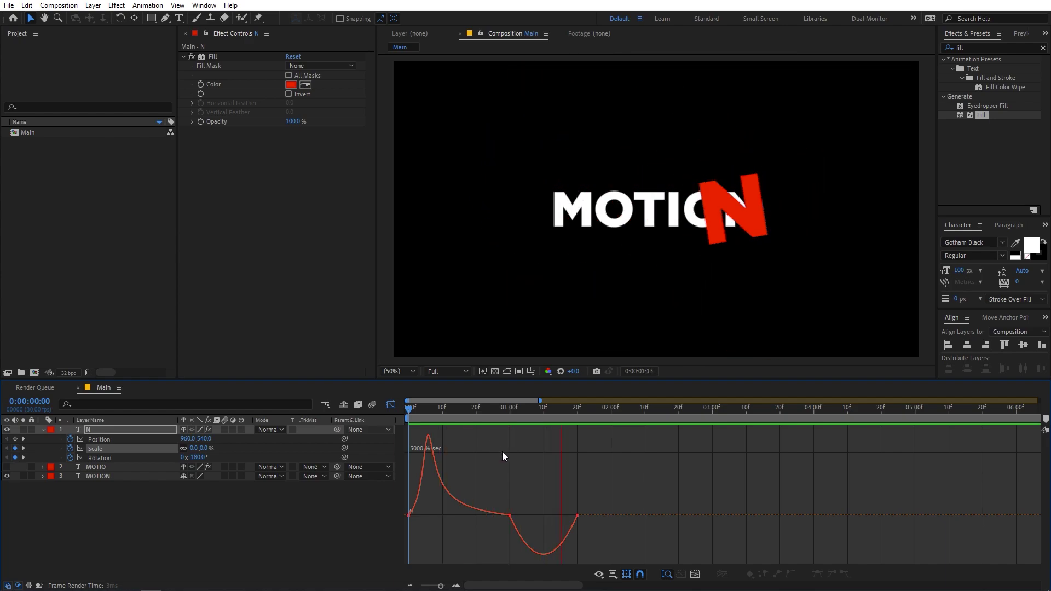
{"action": "left_click_drag", "start_coordinate": [632, 502], "coordinate": [504, 536]}
{"action": "left_click", "coordinate": [569, 484]}
{"action": "left_click_drag", "start_coordinate": [605, 501], "coordinate": [538, 500]}
{"action": "key", "text": "Home"}
{"action": "key", "text": "space"}
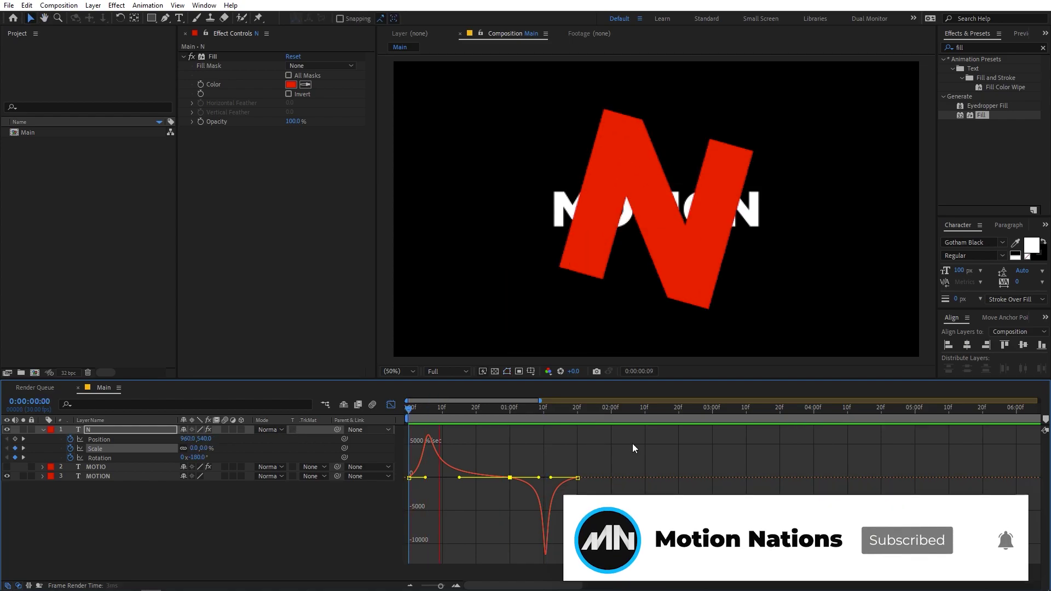
{"action": "key", "text": "space"}
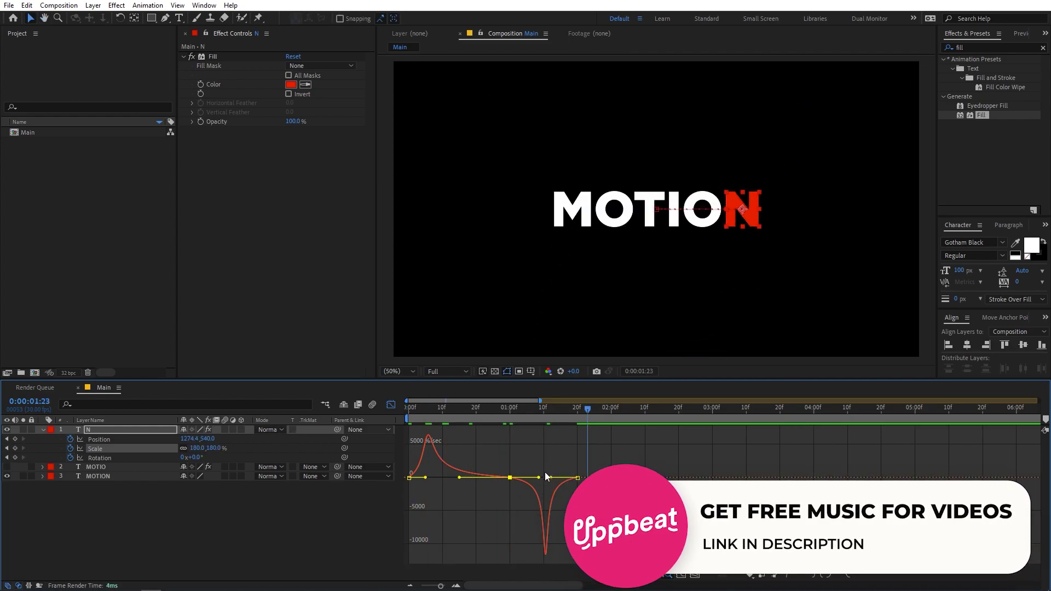
Extend the Scale handles after 0:00:01:00 until they nearly meet, sharpening the shrink into a spike, and replay it
{"action": "left_click_drag", "start_coordinate": [540, 478], "coordinate": [543, 477]}
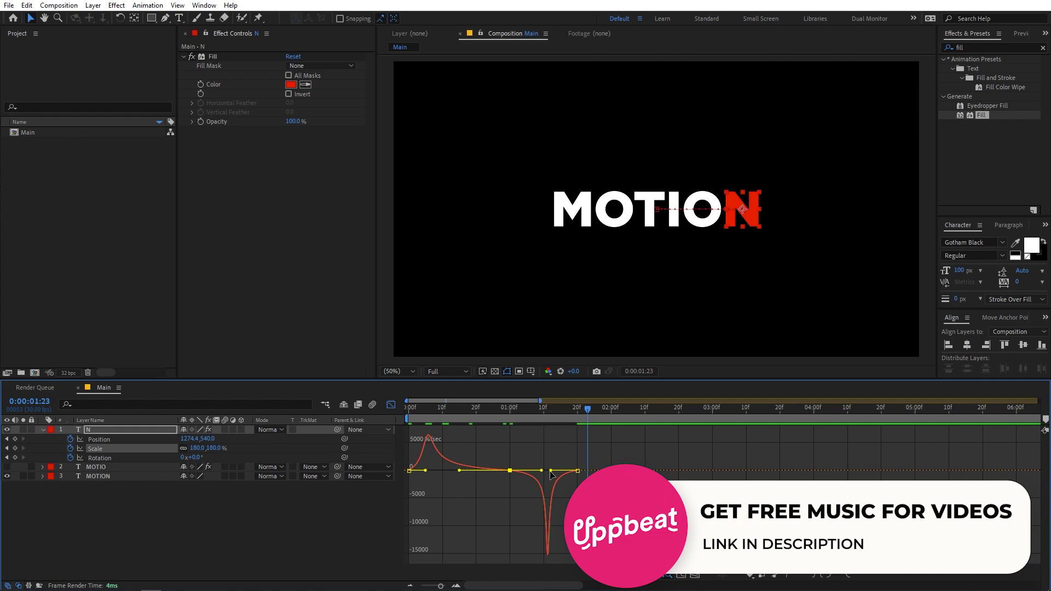
{"action": "key", "text": "space"}
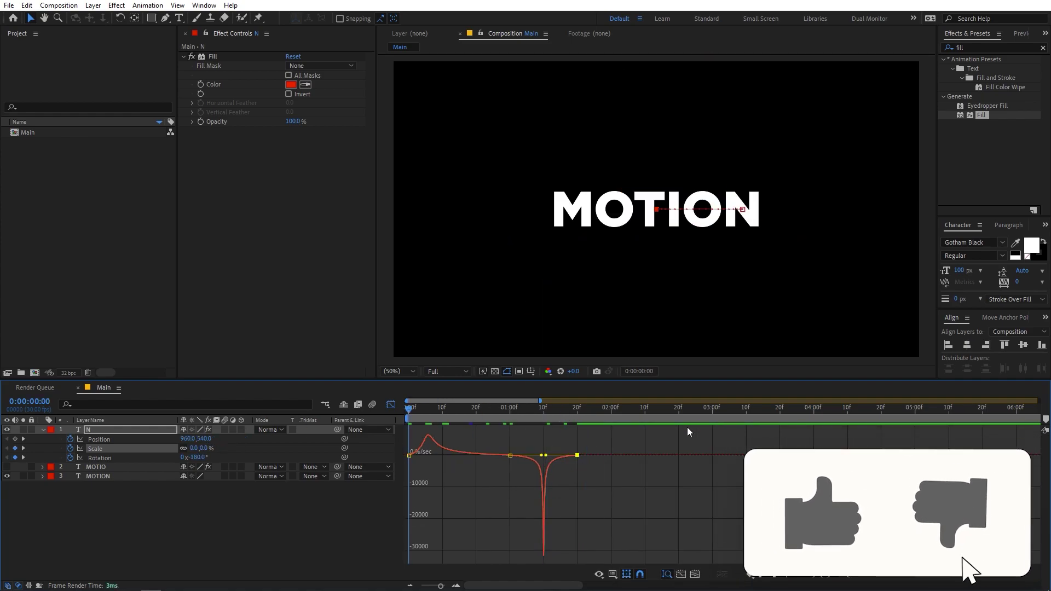
{"action": "key", "text": "space"}
Select the N layer's position keyframes, pull their speed graph handles toward the middle to form a sharp peak, and preview
{"action": "left_click", "coordinate": [391, 405]}
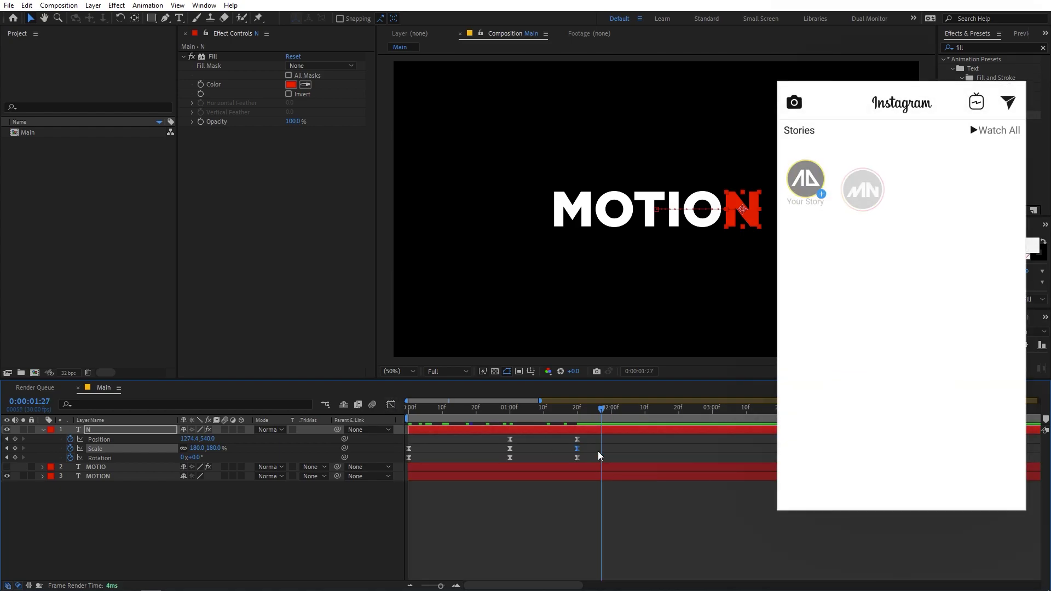
{"action": "left_click_drag", "start_coordinate": [598, 441], "coordinate": [484, 440]}
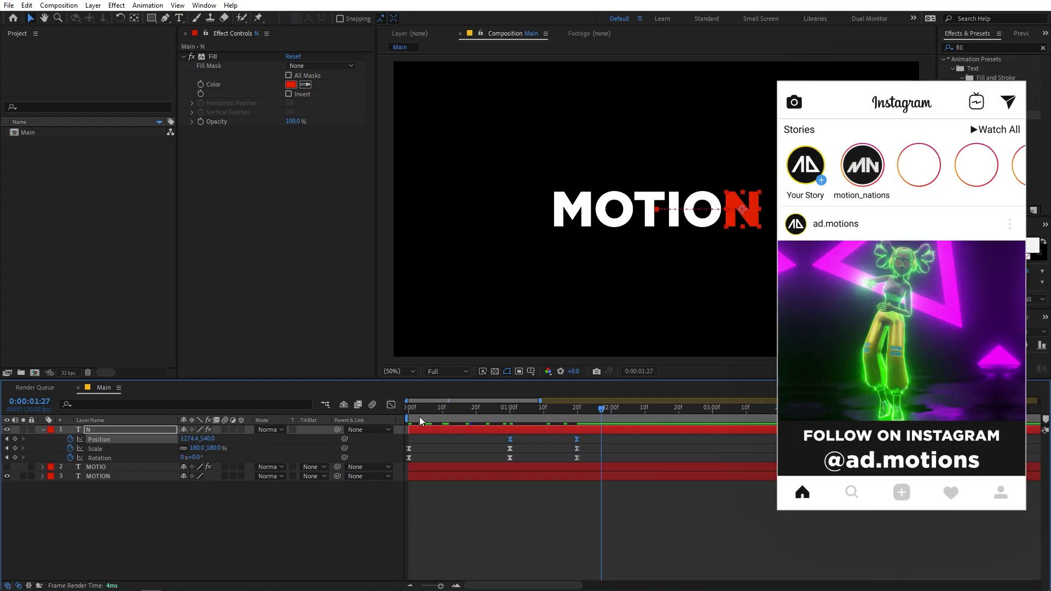
{"action": "left_click", "coordinate": [391, 404]}
{"action": "left_click", "coordinate": [577, 554]}
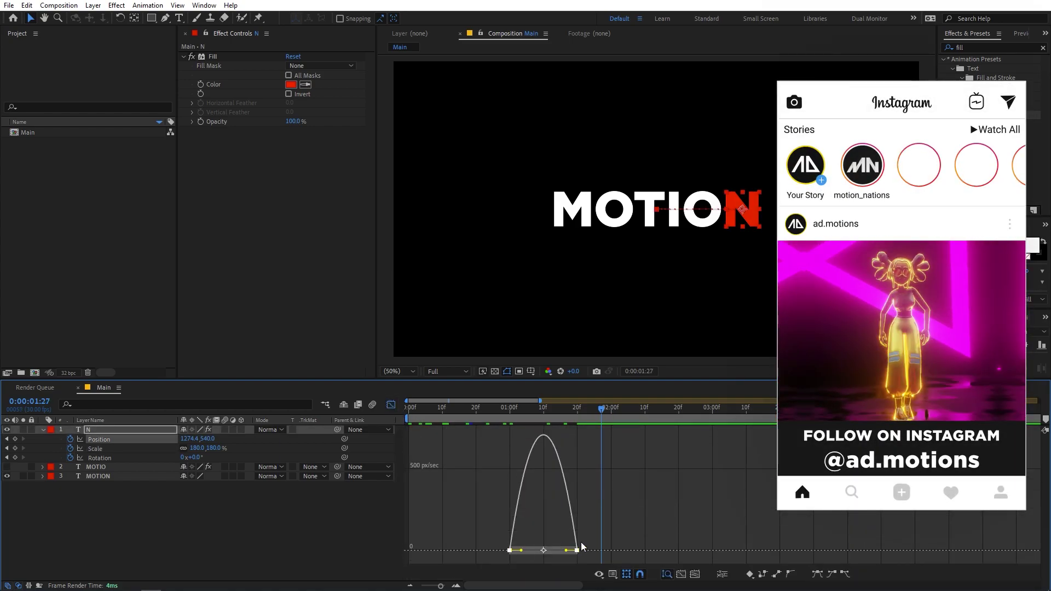
{"action": "left_click_drag", "start_coordinate": [569, 551], "coordinate": [531, 558]}
{"action": "key", "text": "Home"}
{"action": "key", "text": "space"}
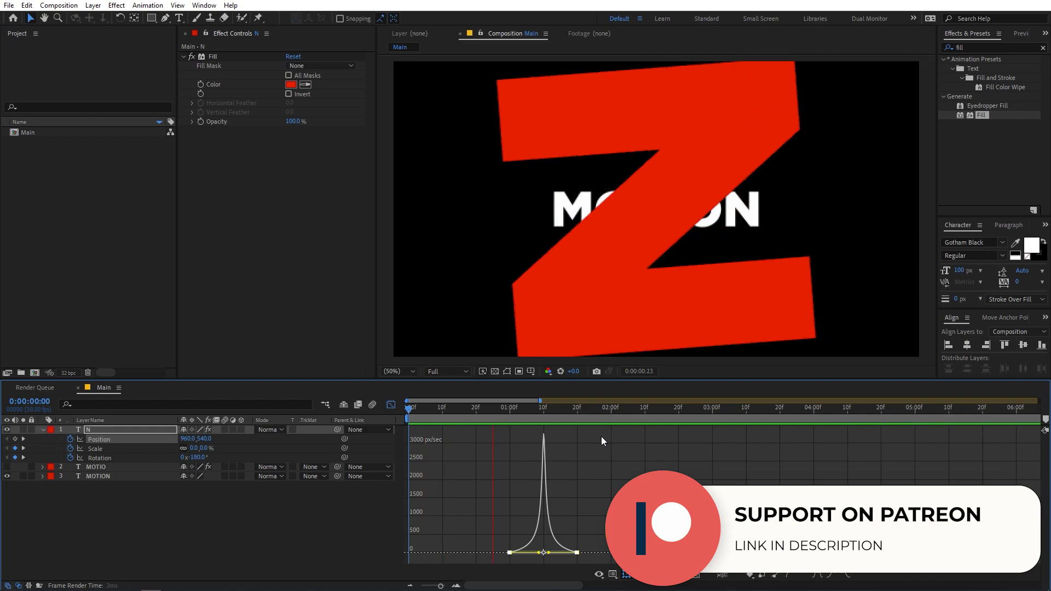
Shape the N layer's Rotation speed graph with an early peak before 0:00:01:00 and a sharp spike midway to 0:00:01:20
{"action": "key", "text": "shift+F3"}
{"action": "left_click_drag", "start_coordinate": [564, 406], "coordinate": [509, 415]}
{"action": "left_click_drag", "start_coordinate": [596, 455], "coordinate": [395, 466]}
{"action": "left_click", "coordinate": [391, 405]}
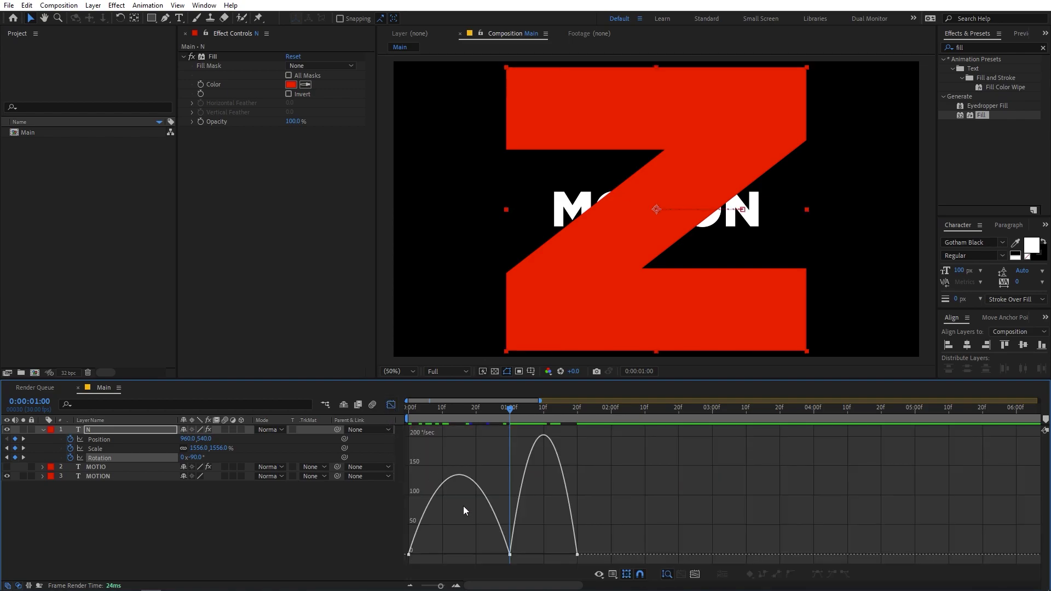
{"action": "left_click_drag", "start_coordinate": [517, 564], "coordinate": [463, 554]}
{"action": "left_click", "coordinate": [508, 555]}
{"action": "left_click", "coordinate": [510, 555]}
{"action": "mouse_move", "coordinate": [532, 554]}
{"action": "left_mouse_down"}
{"action": "mouse_move", "coordinate": [566, 555]}
{"action": "mouse_move", "coordinate": [544, 552]}
{"action": "left_mouse_up"}
Play the animation repeatedly from the start to check the combined scale, position and rotation easing
{"action": "left_click", "coordinate": [466, 408]}
{"action": "key", "text": "space"}
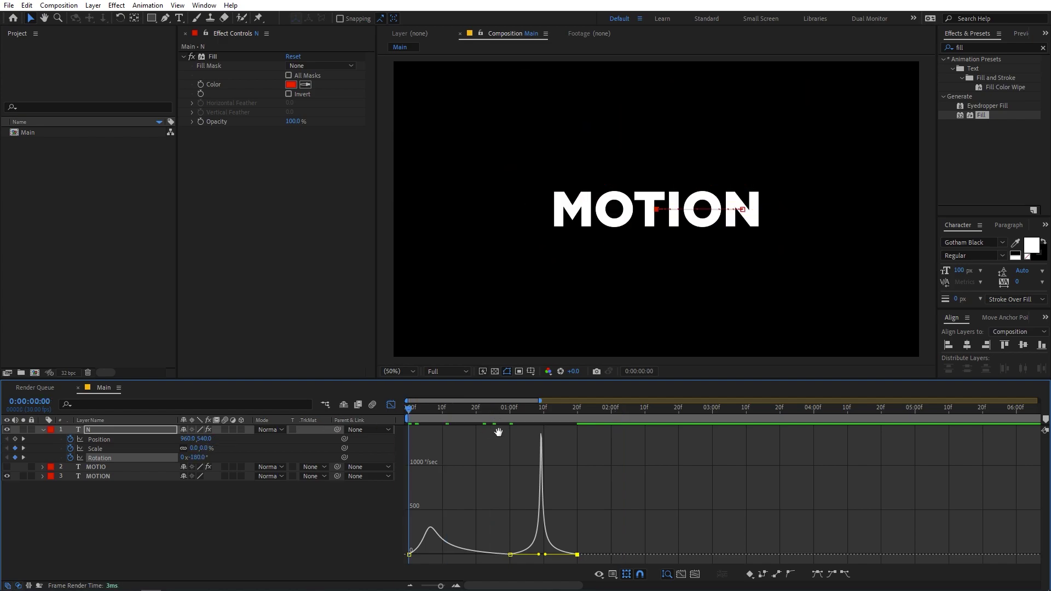
{"action": "key", "text": "space"}
{"action": "key", "text": "space"}
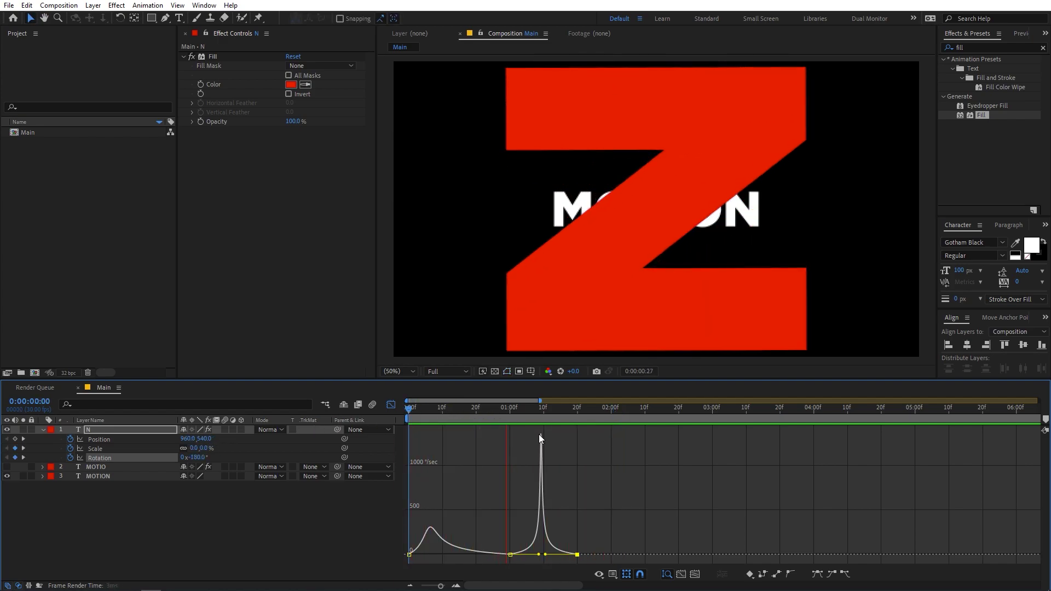
{"action": "left_click_drag", "start_coordinate": [469, 410], "coordinate": [355, 435]}
{"action": "key", "text": "space"}
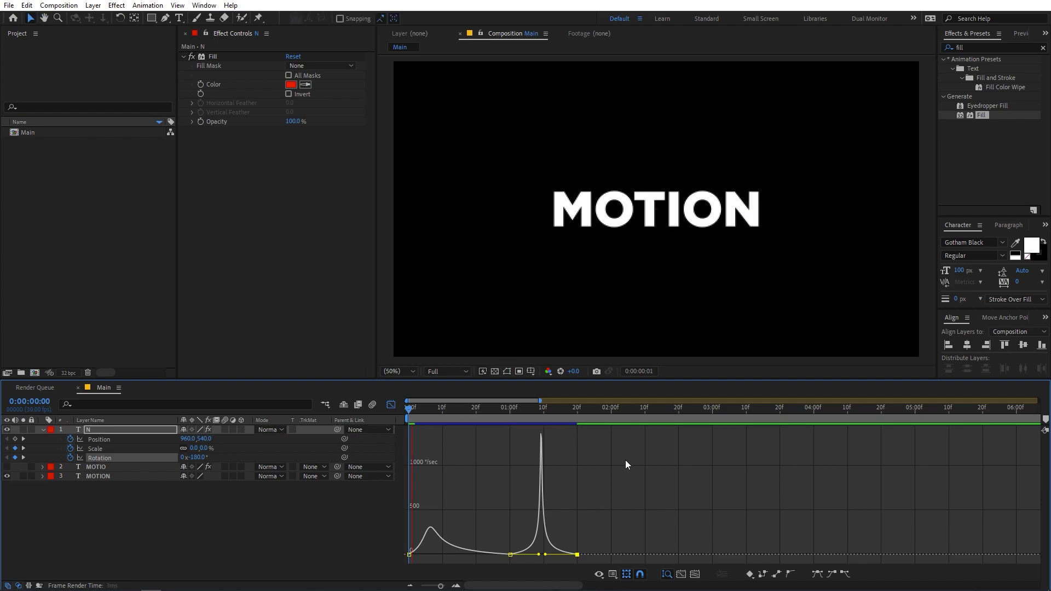
{"action": "key", "text": "space"}
Enable Continuous (Lock Outgoing to Incoming) in the Keyframe Velocity settings of the rotation keyframe at 0:00:01:00
{"action": "left_click_drag", "start_coordinate": [520, 563], "coordinate": [520, 563]}
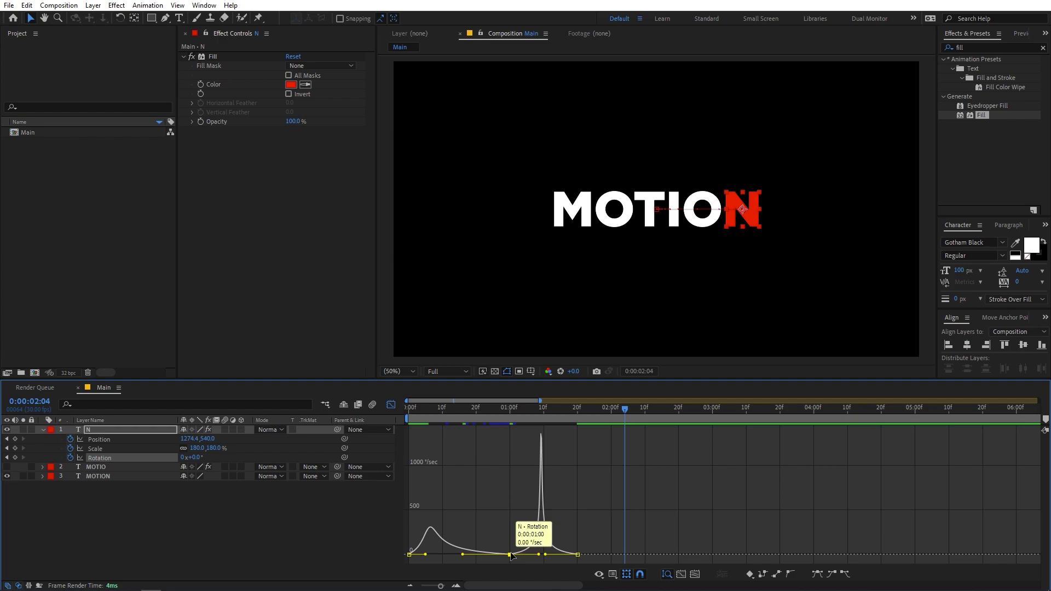
{"action": "right_click", "coordinate": [511, 556]}
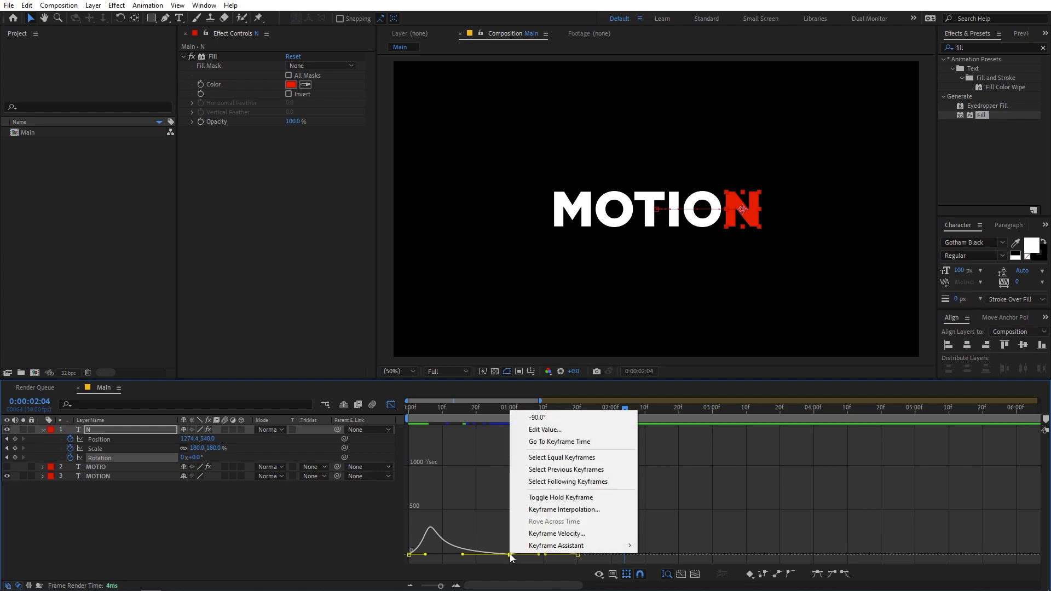
{"action": "left_click", "coordinate": [560, 534]}
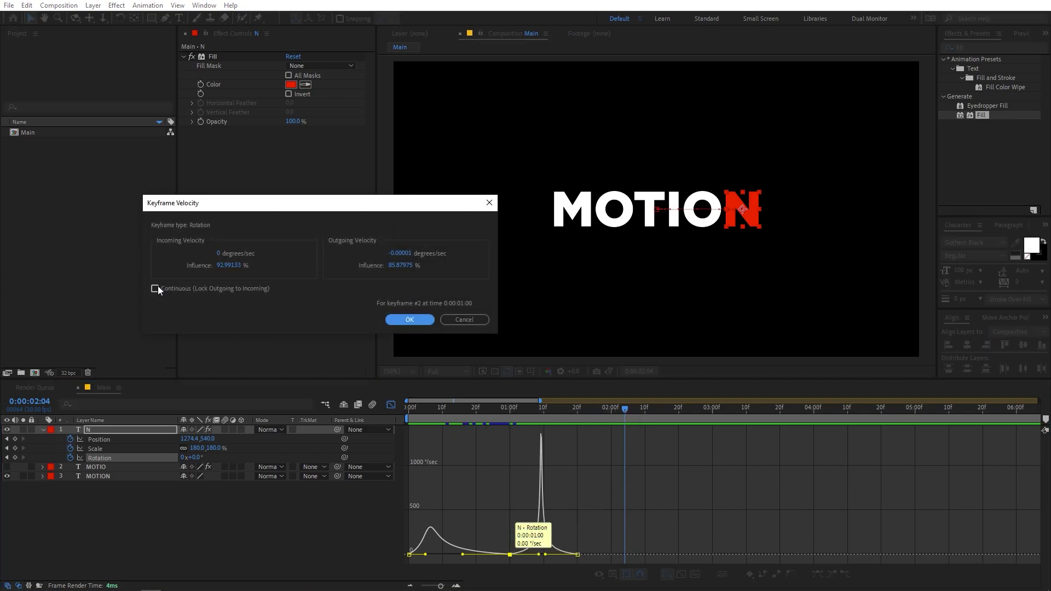
{"action": "left_click", "coordinate": [414, 318]}
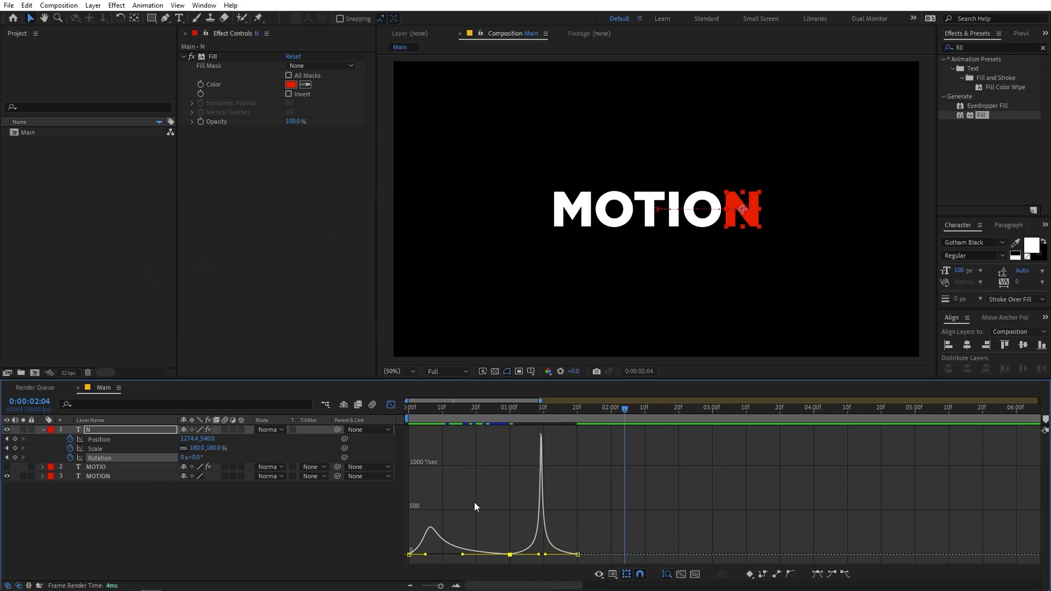
Raise the rotation speed at the 0:00:01:00 keyframe to about 100°/sec so the N keeps turning through it
{"action": "left_click_drag", "start_coordinate": [515, 564], "coordinate": [516, 563]}
{"action": "scroll", "coordinate": [494, 531], "scroll_direction": "up", "scroll_amount": 5, "text": "alt"}
{"action": "left_click", "coordinate": [625, 416]}
{"action": "left_click_drag", "start_coordinate": [636, 515], "coordinate": [598, 569]}
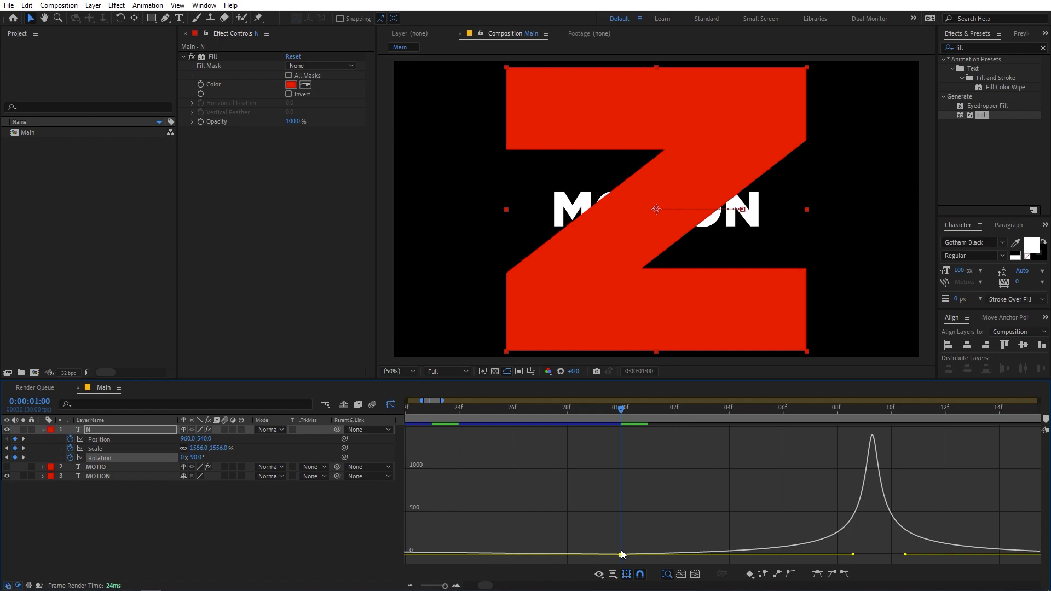
{"action": "mouse_move", "coordinate": [622, 555]}
{"action": "left_click_drag", "start_coordinate": [622, 555], "coordinate": [623, 545]}
{"action": "key", "text": ";"}
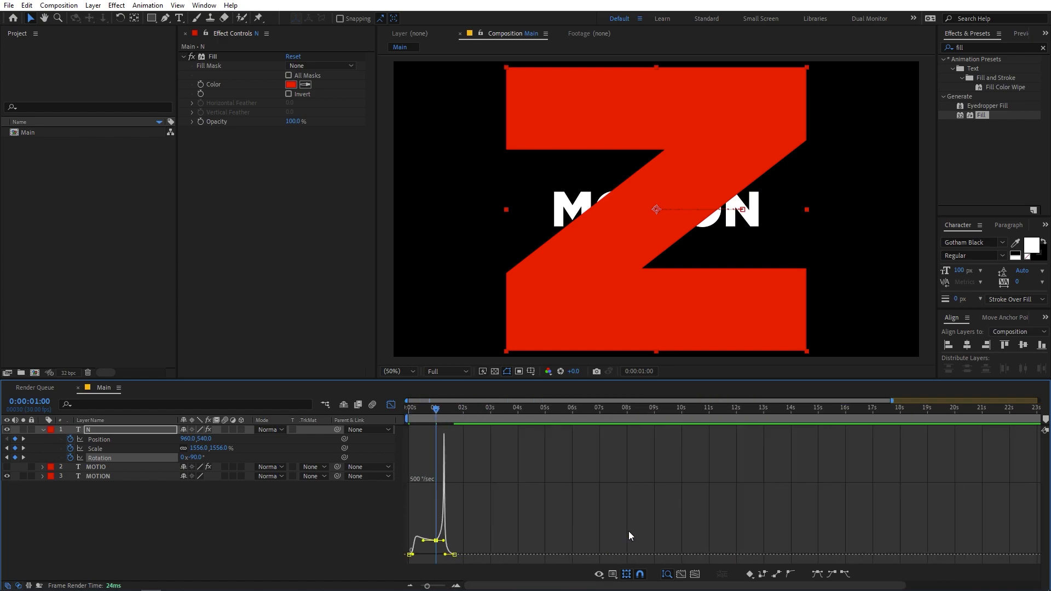
{"action": "key", "text": ";"}
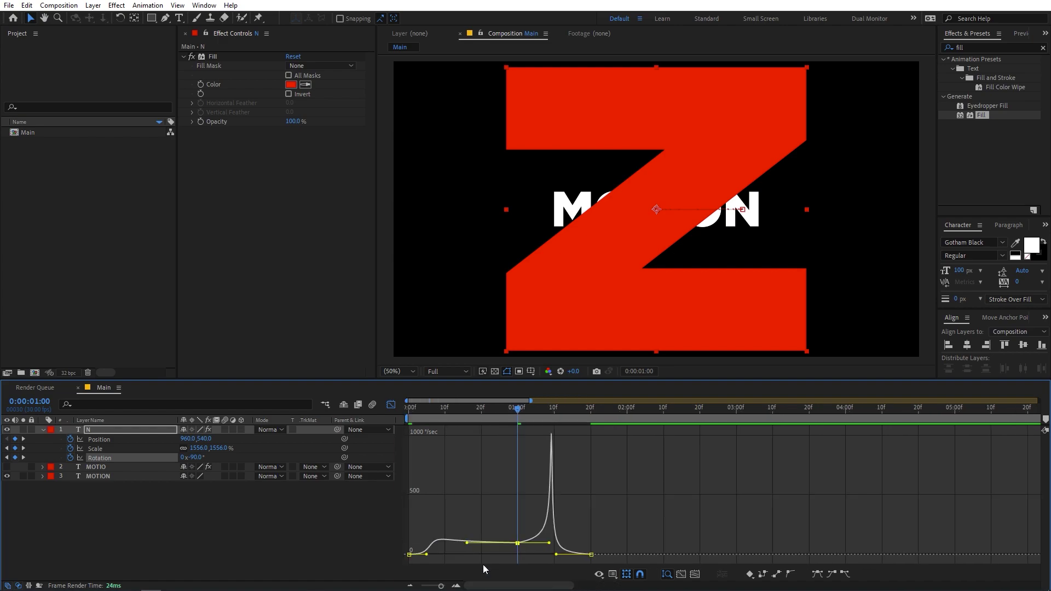
Preview the smoothed animation with the viewer at 25%, return to the layer bar view, and move the current time to 0:00:01:00
{"action": "key", "text": "space"}
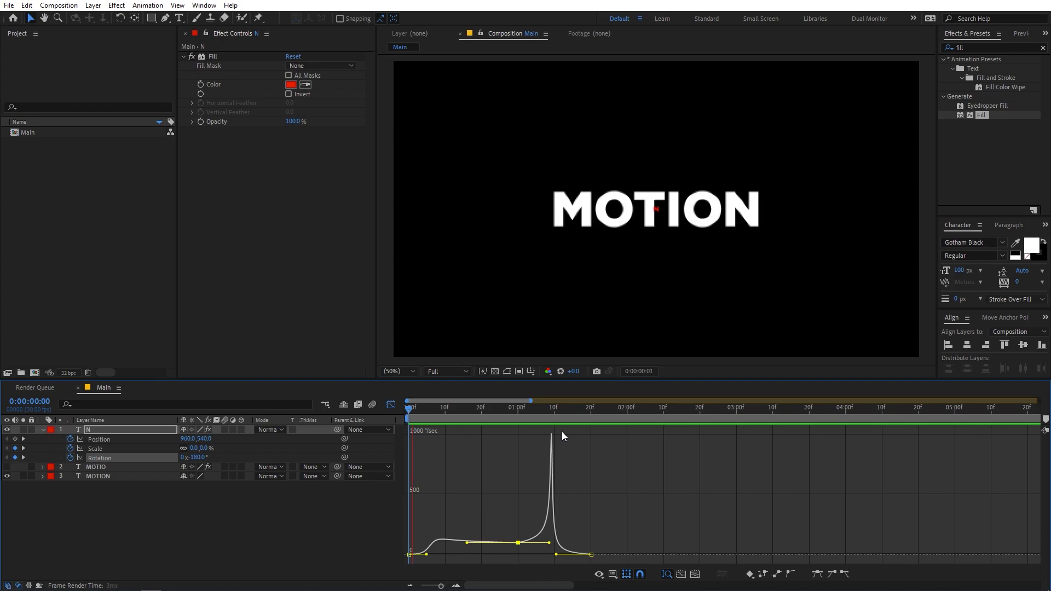
{"action": "key", "text": "space"}
{"action": "key", "text": "space"}
{"action": "scroll", "coordinate": [692, 244], "scroll_direction": "down", "scroll_amount": 2}
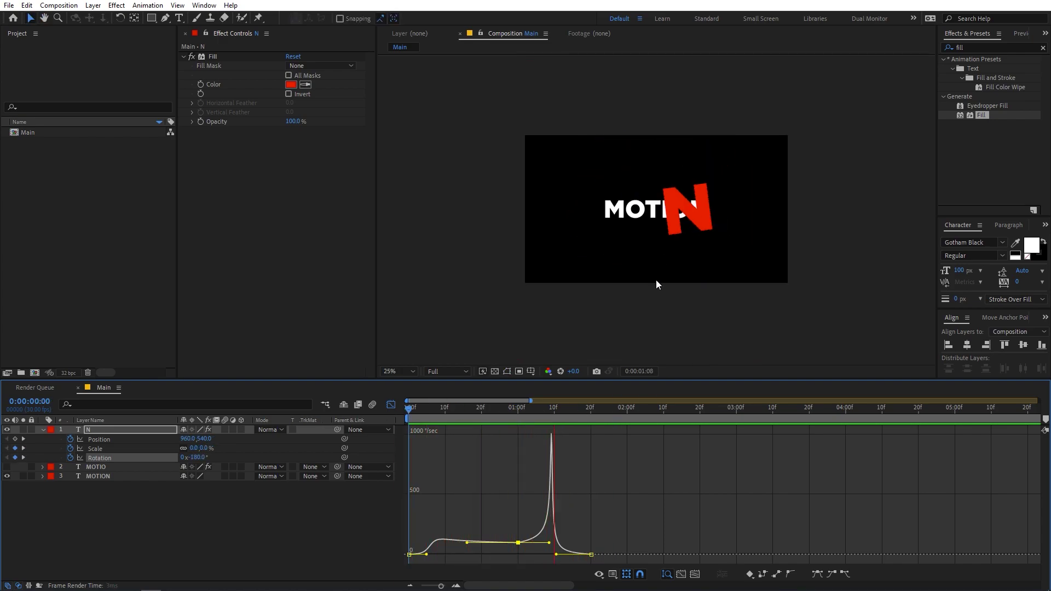
{"action": "left_click", "coordinate": [391, 405]}
{"action": "key", "text": "space"}
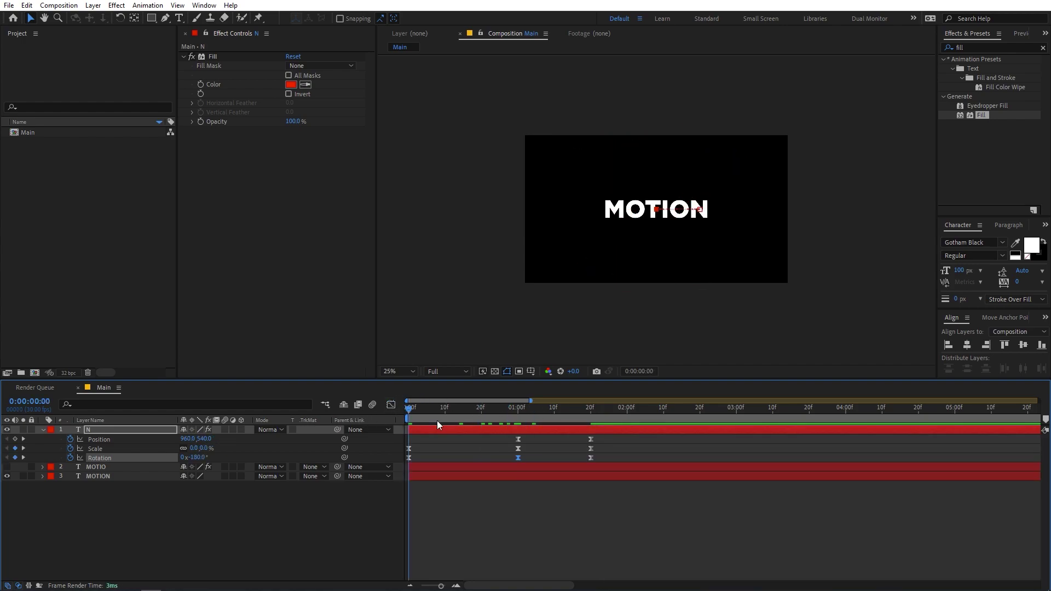
{"action": "key", "text": "space"}
{"action": "key", "text": "space"}
{"action": "left_click_drag", "start_coordinate": [532, 415], "coordinate": [513, 430]}
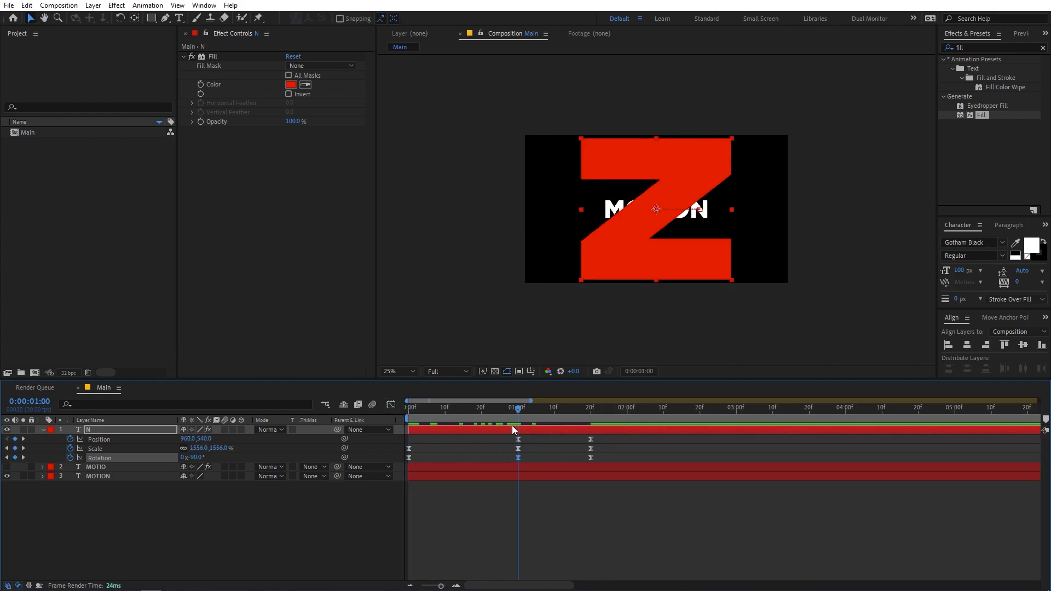
Increase the N's scale at 0:00:01:00 to about 1625.7% and play the animation from the start
{"action": "left_click_drag", "start_coordinate": [203, 451], "coordinate": [241, 451]}
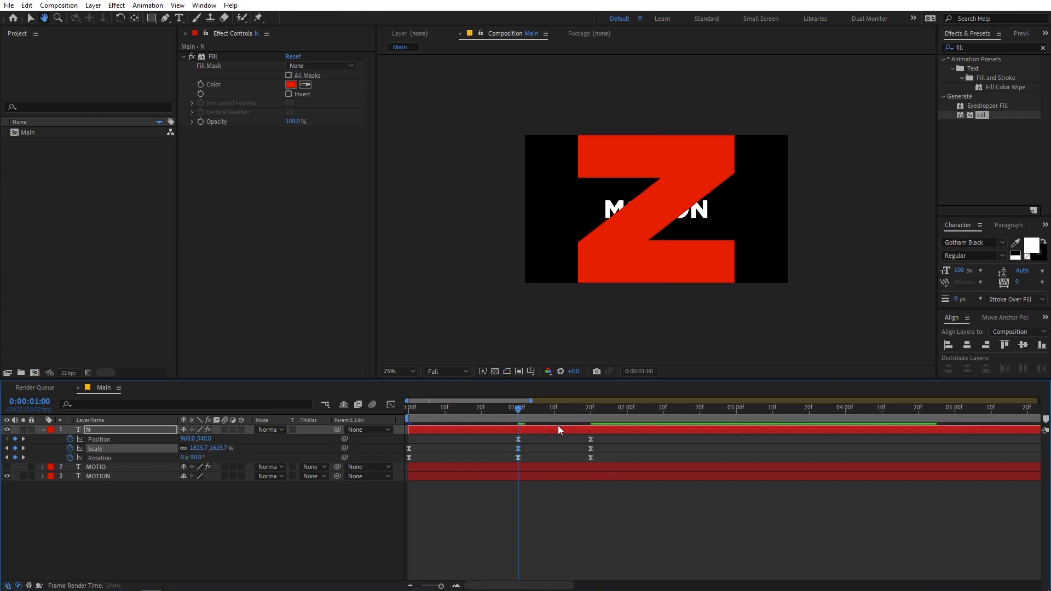
{"action": "key", "text": "space"}
{"action": "key", "text": "Home"}
{"action": "key", "text": "space"}
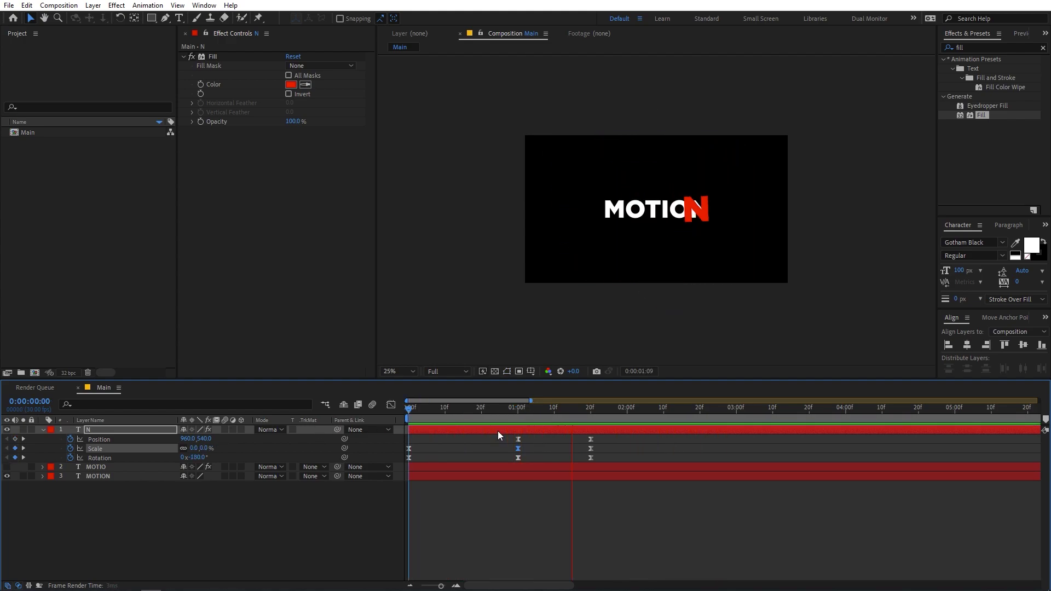
{"action": "left_click", "coordinate": [569, 441]}
{"action": "key", "text": "space"}
Show the MOTIO layer and add a Position keyframe to it at 0:00:01:20
{"action": "left_click_drag", "start_coordinate": [410, 422], "coordinate": [596, 416]}
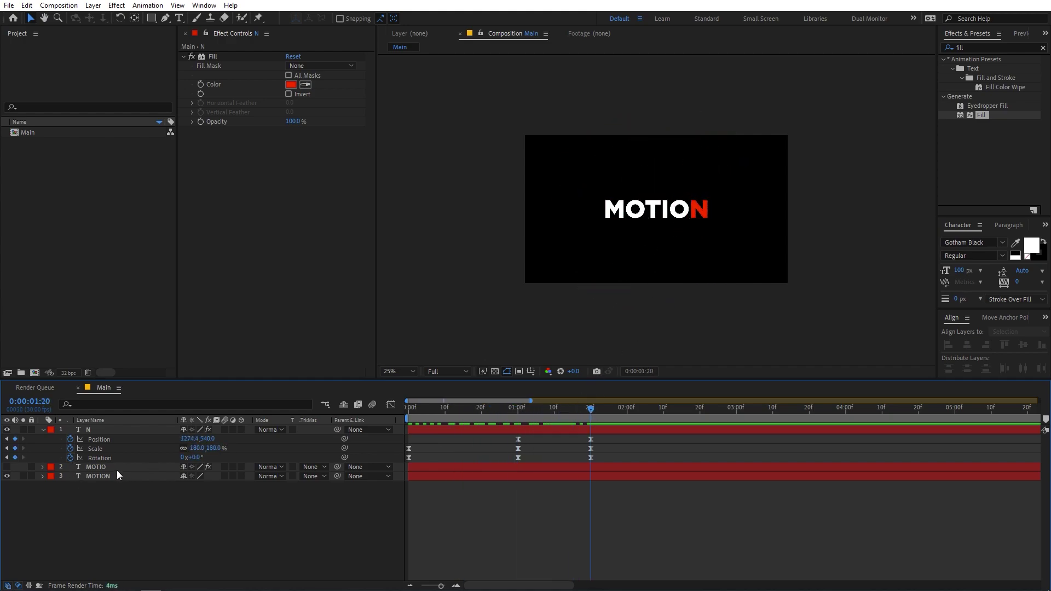
{"action": "left_click", "coordinate": [99, 467]}
{"action": "left_click", "coordinate": [8, 468]}
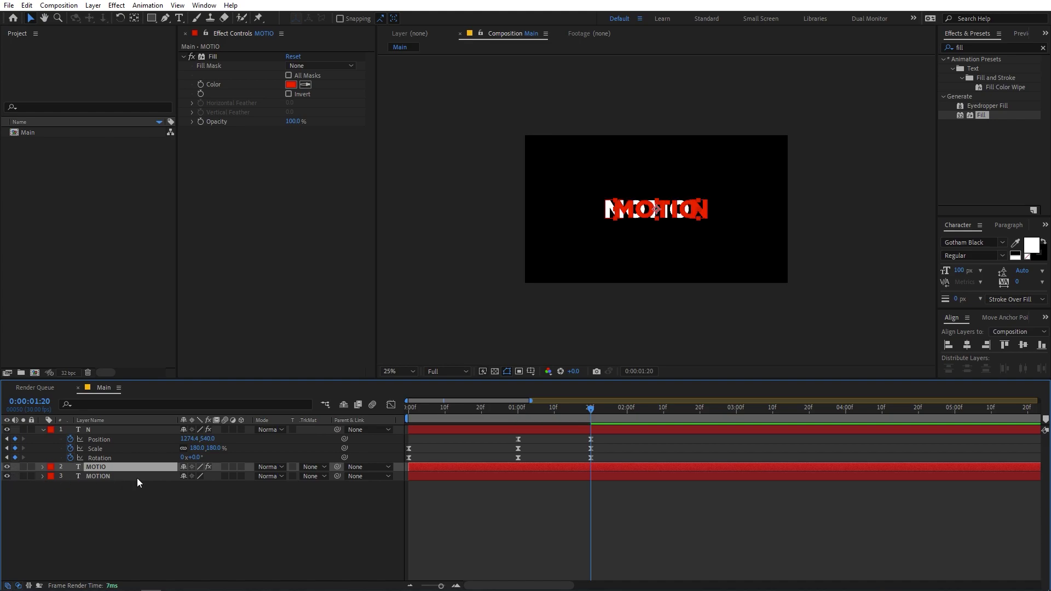
{"action": "key", "text": "p"}
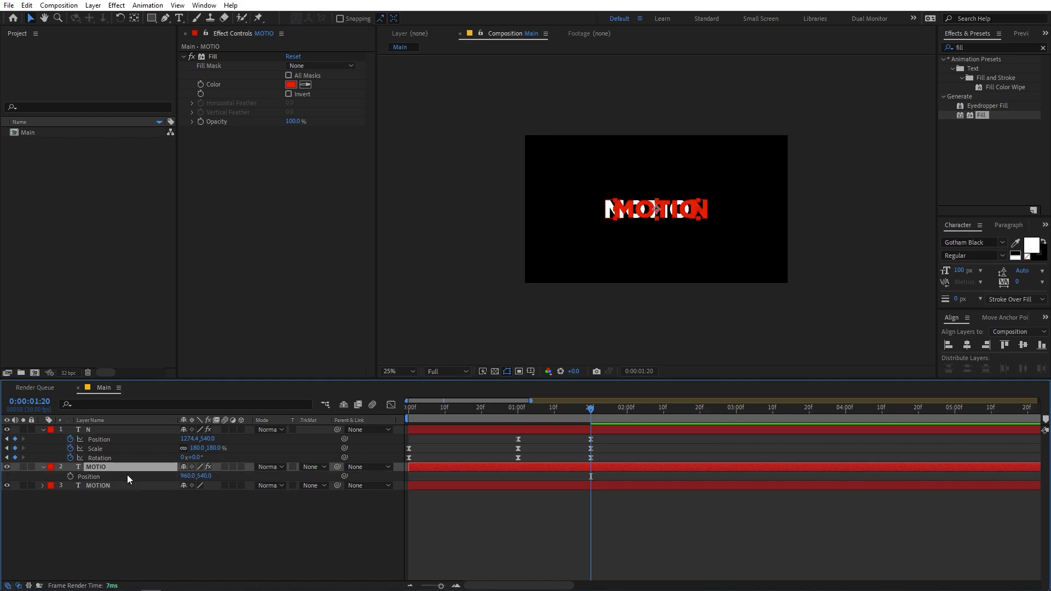
{"action": "left_click", "coordinate": [71, 477]}
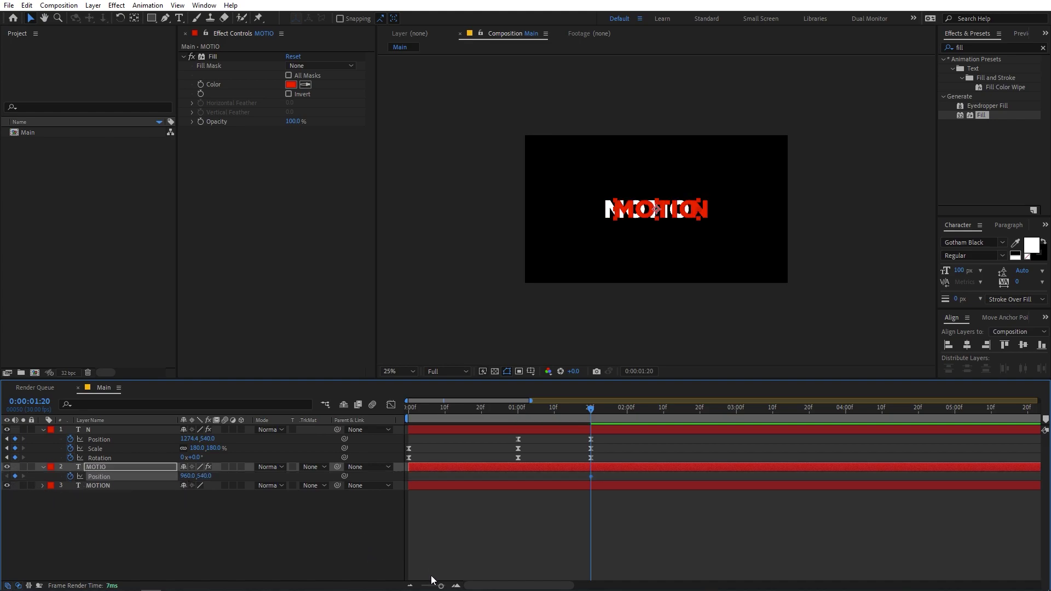
Align MOTIO over the white MOTION reference text at position 889, 540, then hide the MOTION layer
{"action": "left_click_drag", "start_coordinate": [442, 587], "coordinate": [443, 587]}
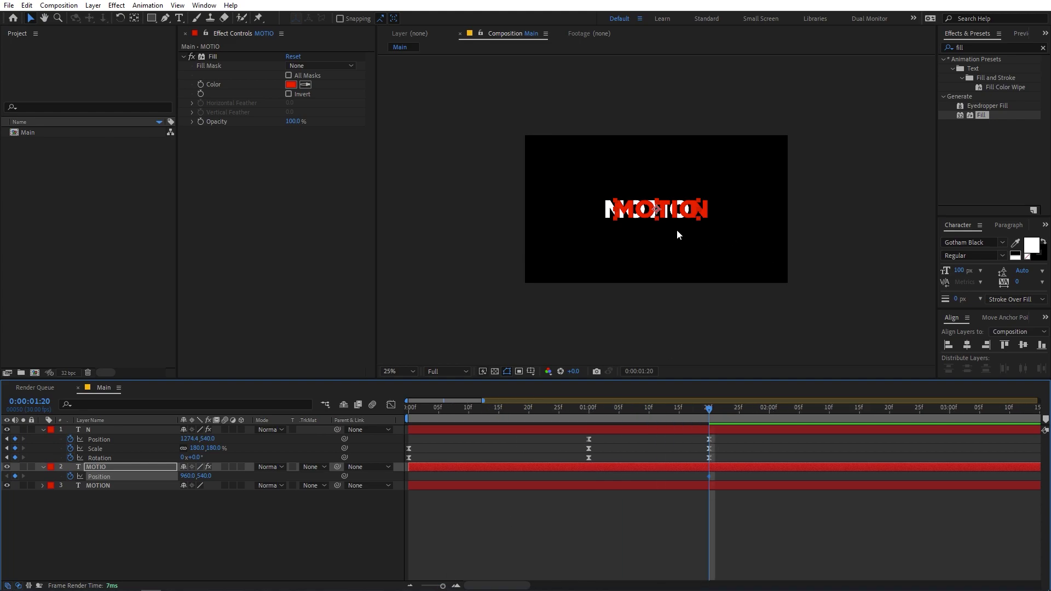
{"action": "key", "text": "period"}
{"action": "key", "text": "period"}
{"action": "key", "text": "period"}
{"action": "key", "text": "period"}
{"action": "left_click_drag", "start_coordinate": [588, 215], "coordinate": [548, 215]}
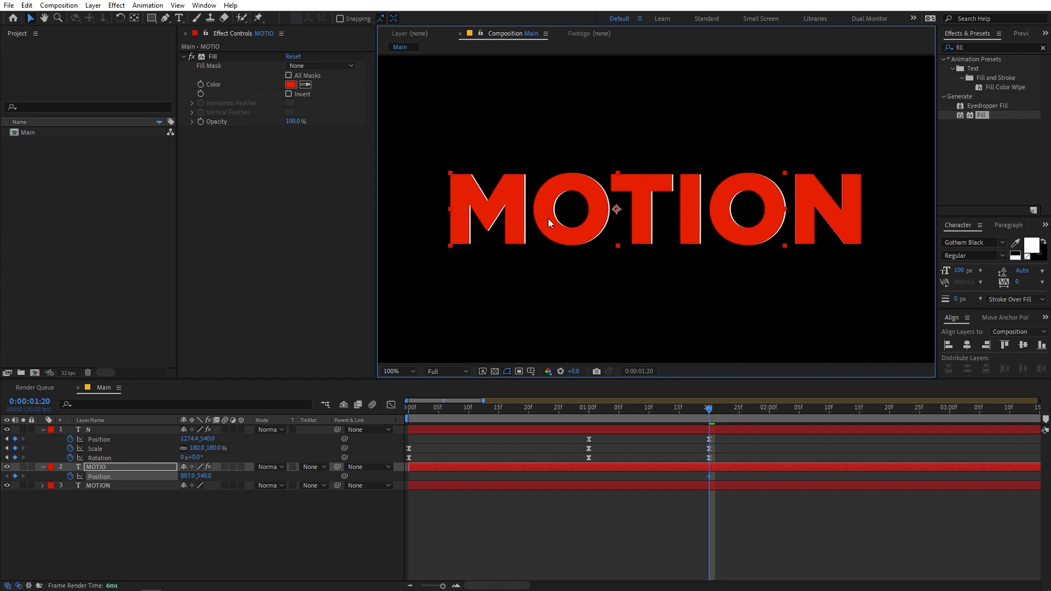
{"action": "key", "text": "Right"}
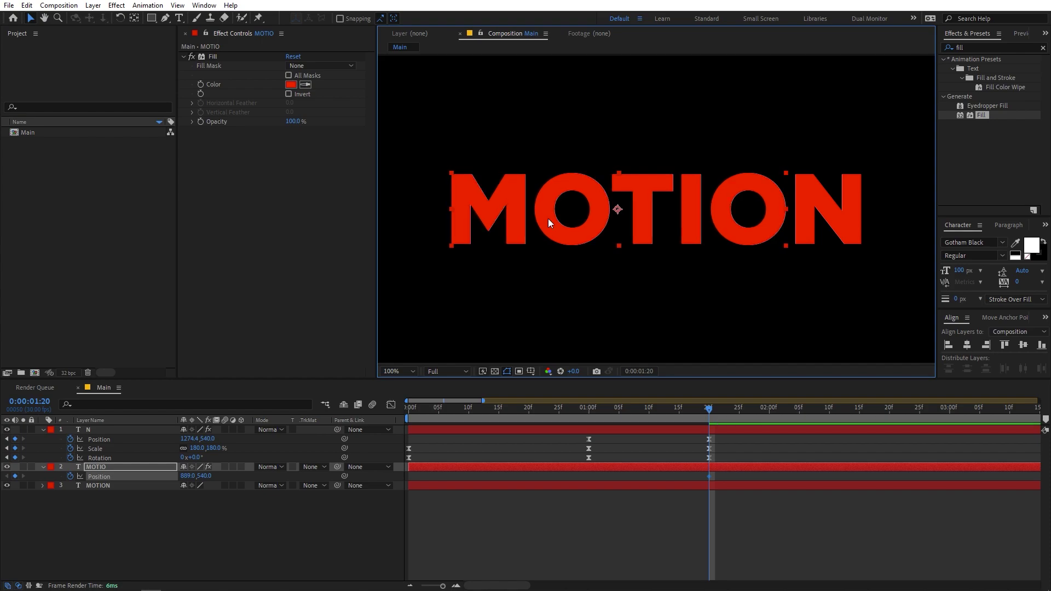
{"action": "key", "text": "comma"}
{"action": "key", "text": "comma"}
{"action": "key", "text": "comma"}
{"action": "key", "text": "comma"}
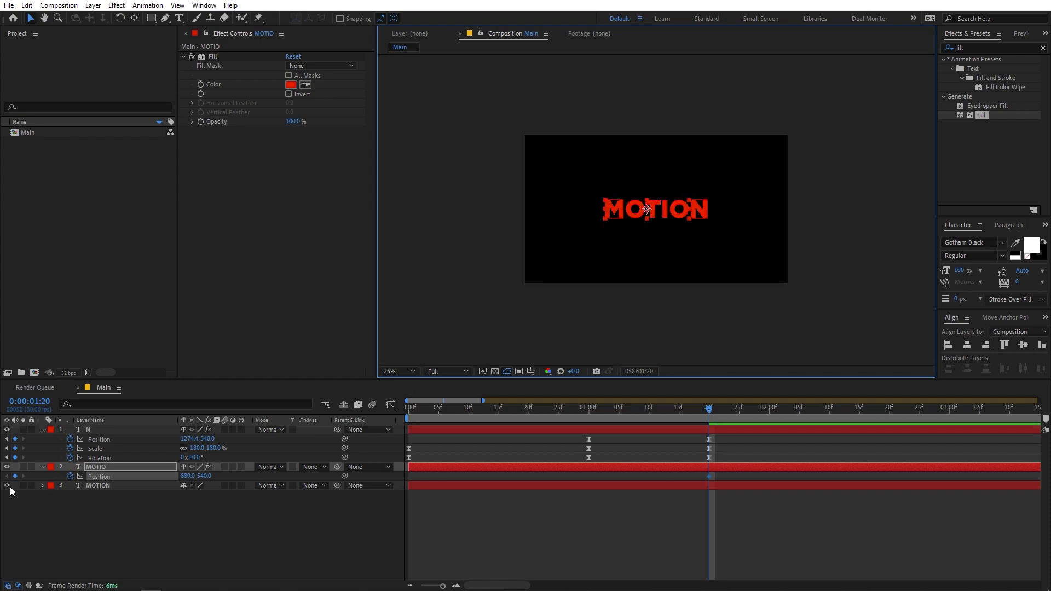
{"action": "left_click", "coordinate": [7, 486]}
Shift MOTIO's position keyframe to 0:00:01:25 and add a starting keyframe at 0:00:01:10 with the text at about 1301, 540
{"action": "left_click_drag", "start_coordinate": [710, 475], "coordinate": [741, 476]}
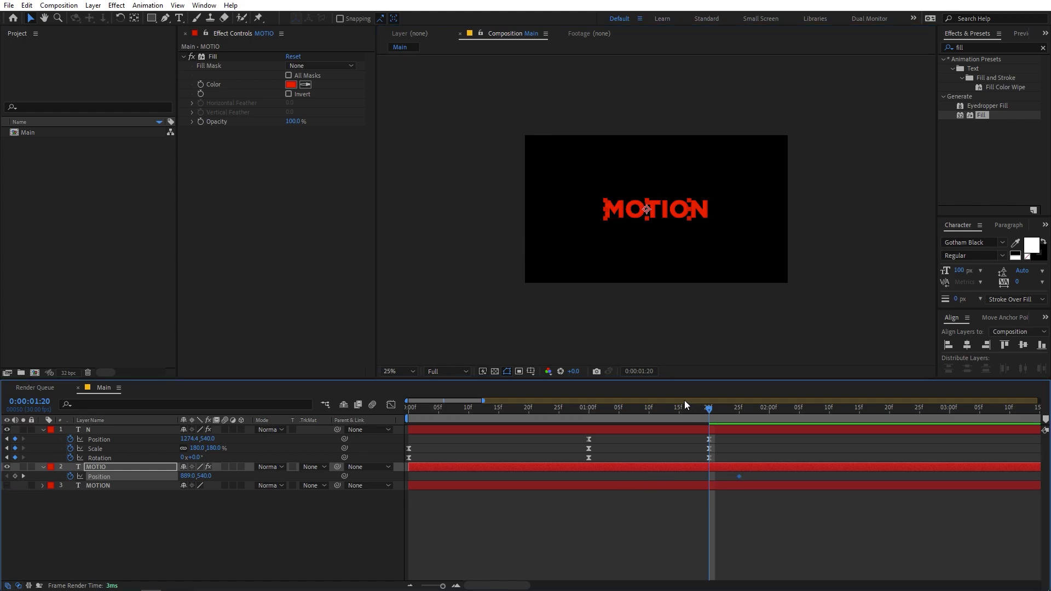
{"action": "left_click_drag", "start_coordinate": [704, 411], "coordinate": [649, 429]}
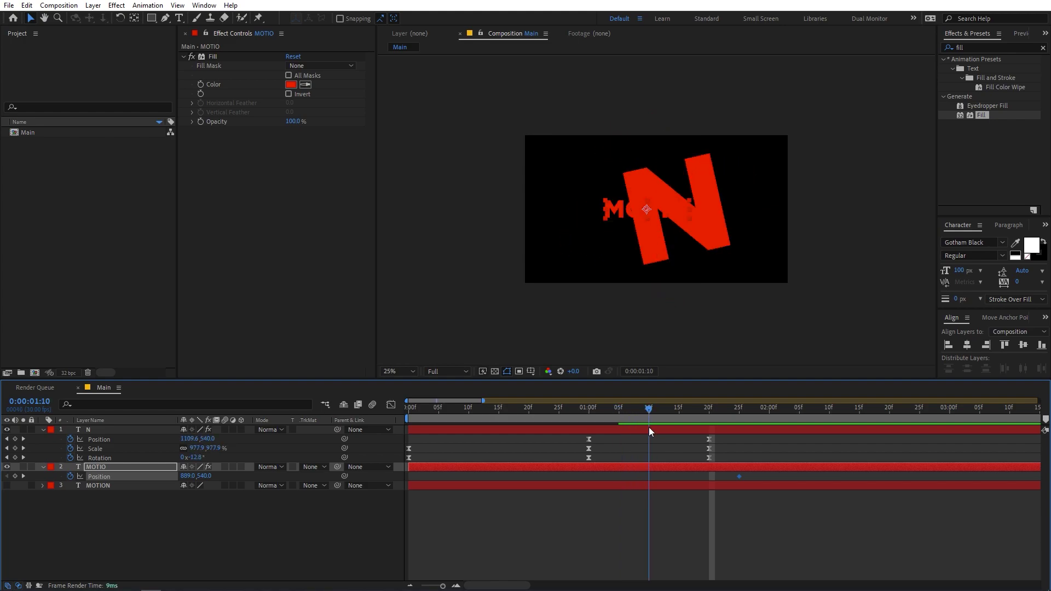
{"action": "left_click_drag", "start_coordinate": [629, 218], "coordinate": [658, 218]}
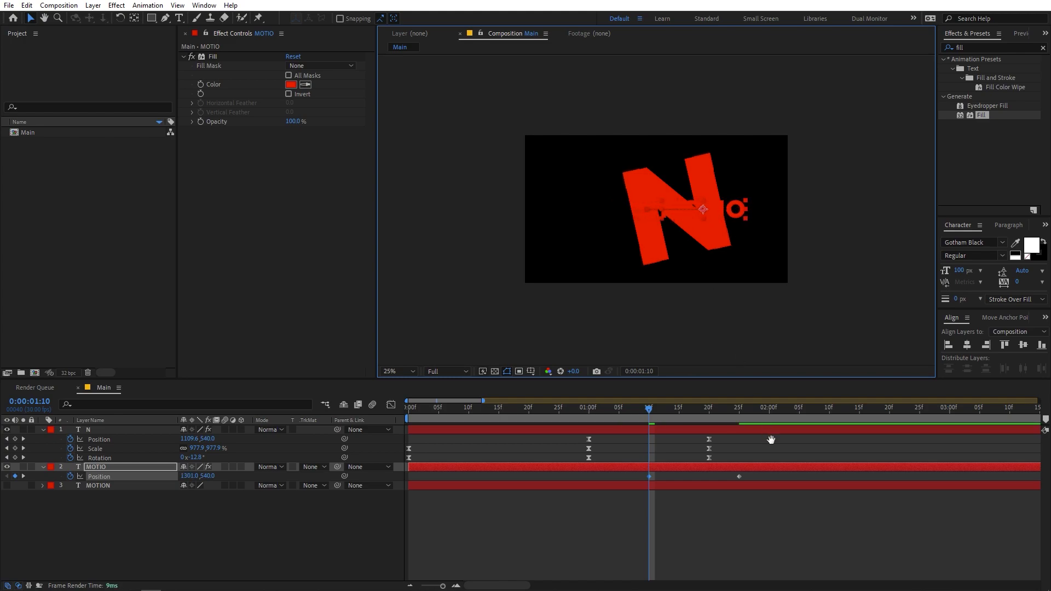
Ease both MOTIO position keyframes and reshape their speed curve for an early peak with a long slowdown, then preview it
{"action": "left_click_drag", "start_coordinate": [762, 478], "coordinate": [556, 475]}
{"action": "left_click_drag", "start_coordinate": [771, 475], "coordinate": [614, 479]}
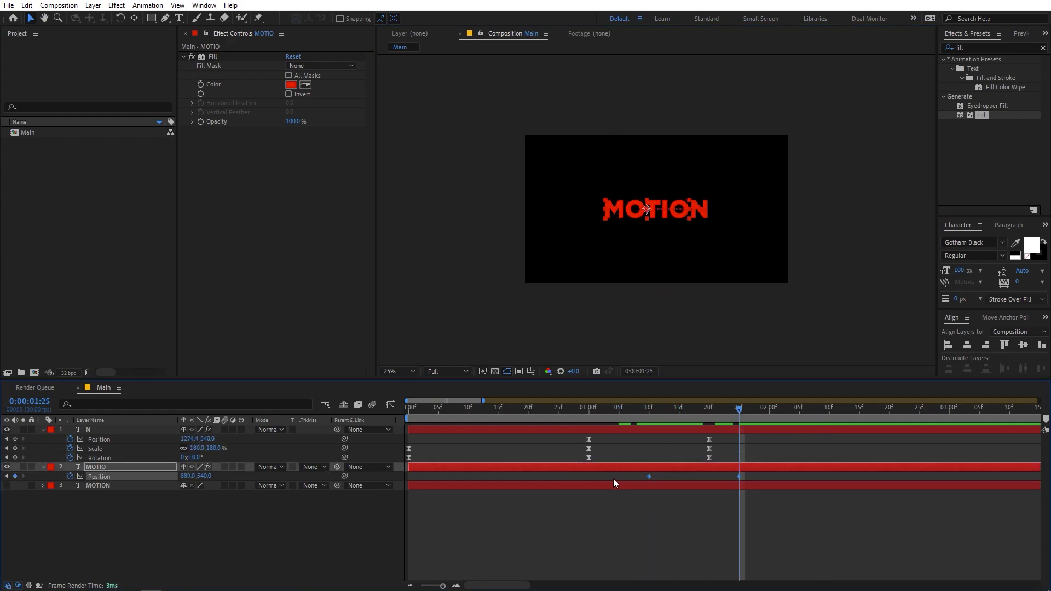
{"action": "left_click", "coordinate": [395, 404]}
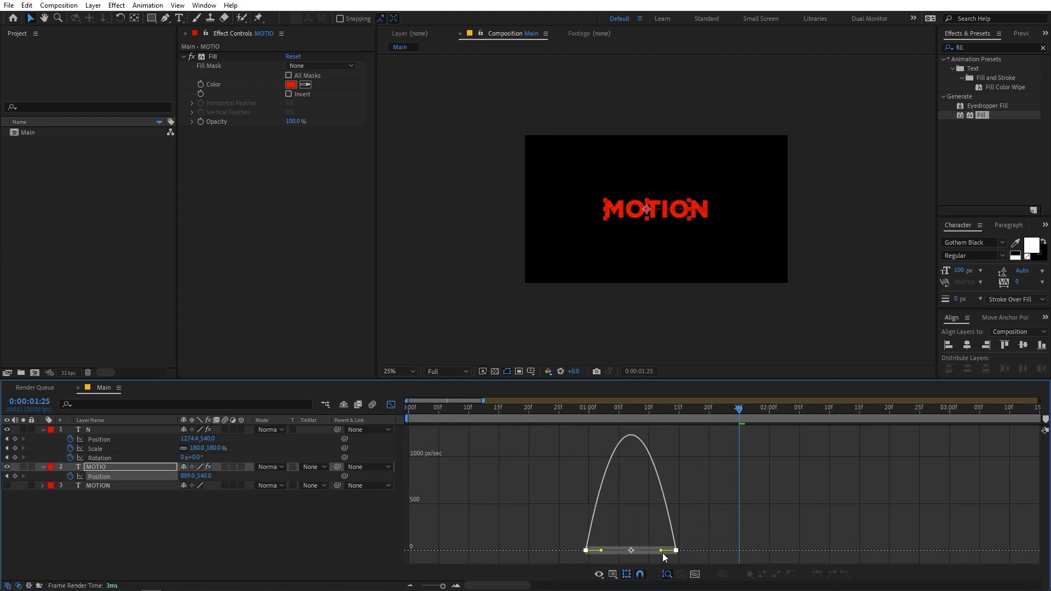
{"action": "left_click_drag", "start_coordinate": [725, 550], "coordinate": [660, 552]}
{"action": "left_click", "coordinate": [625, 408]}
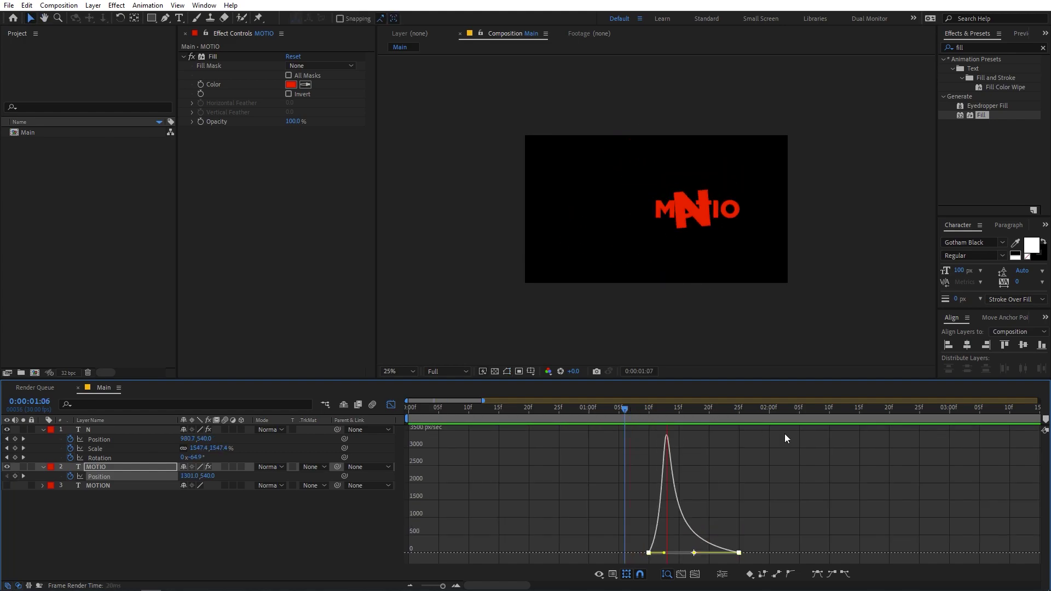
{"action": "key", "text": "space"}
{"action": "left_click", "coordinate": [390, 405]}
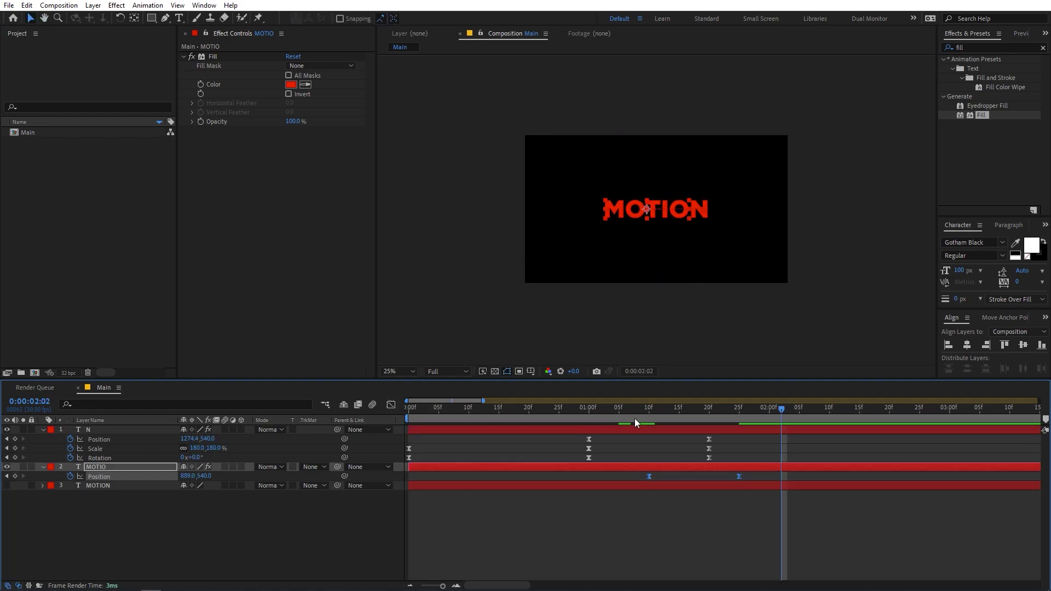
Trim the MOTIO layer so it starts at 0:00:01:10
{"action": "left_click_drag", "start_coordinate": [679, 417], "coordinate": [646, 431]}
{"action": "left_click_drag", "start_coordinate": [413, 469], "coordinate": [642, 474]}
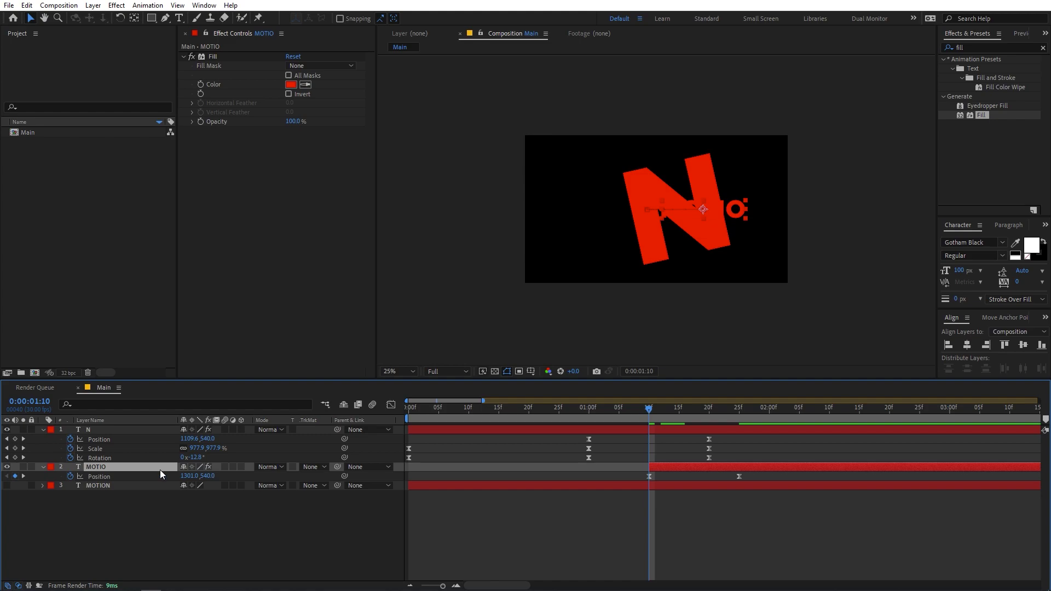
Animate MOTIO's opacity from 0% at 0:00:01:10 to 100% at about 0:00:01:14 and preview the fade from the start
{"action": "left_click", "coordinate": [71, 477]}
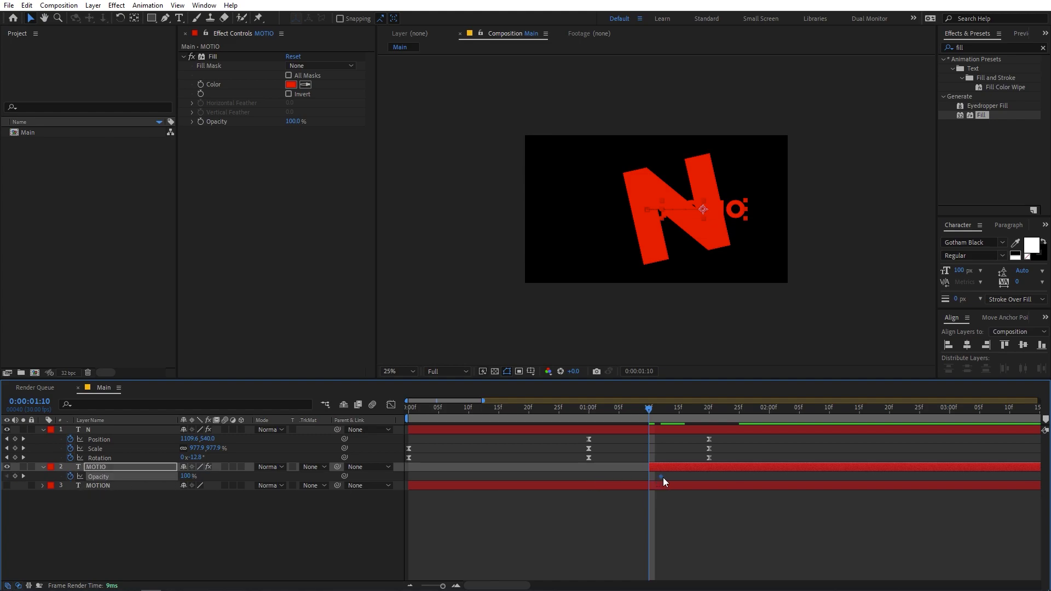
{"action": "left_click", "coordinate": [186, 477]}
{"action": "type", "text": "0"}
{"action": "key", "text": "Return"}
{"action": "key", "text": "space"}
{"action": "key", "text": "Home"}
{"action": "key", "text": "space"}
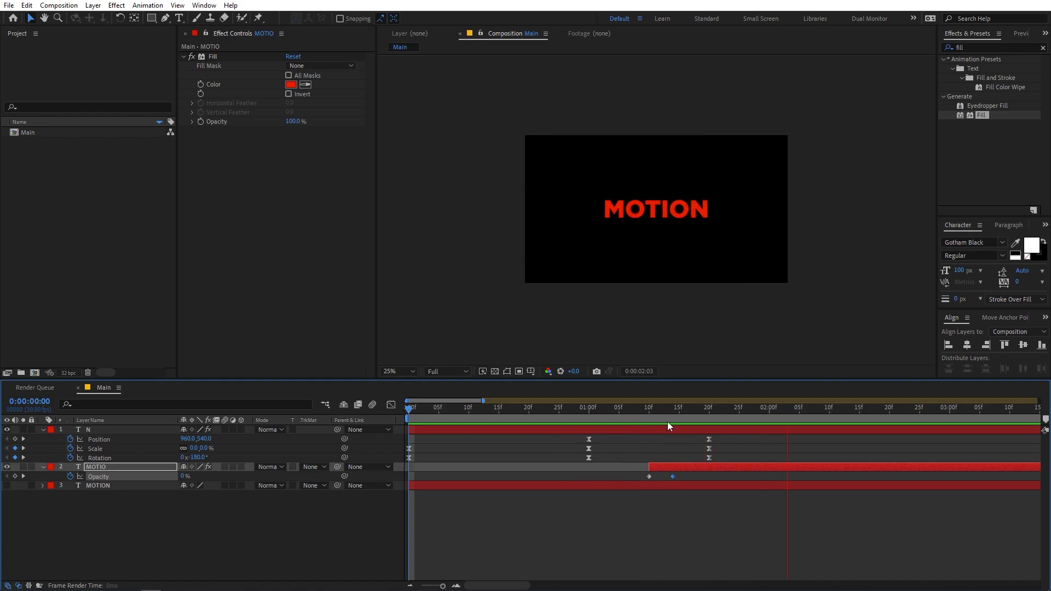
Reveal MOTIO's Position alongside Opacity and set its starting keyframe at 0:00:01:10 to about 1259, 540
{"action": "left_click", "coordinate": [644, 412]}
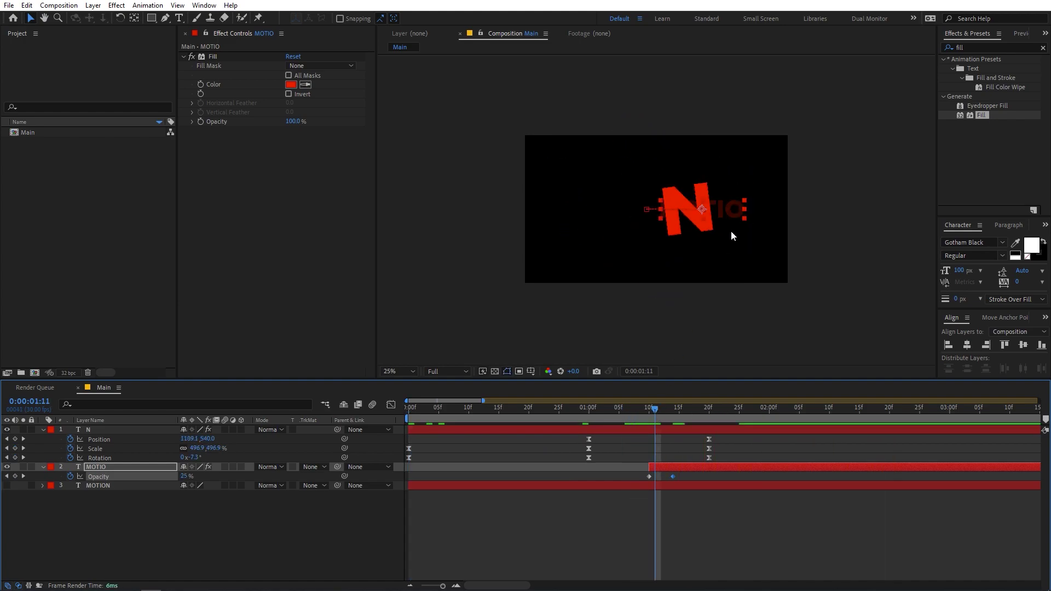
{"action": "key", "text": "shift+p"}
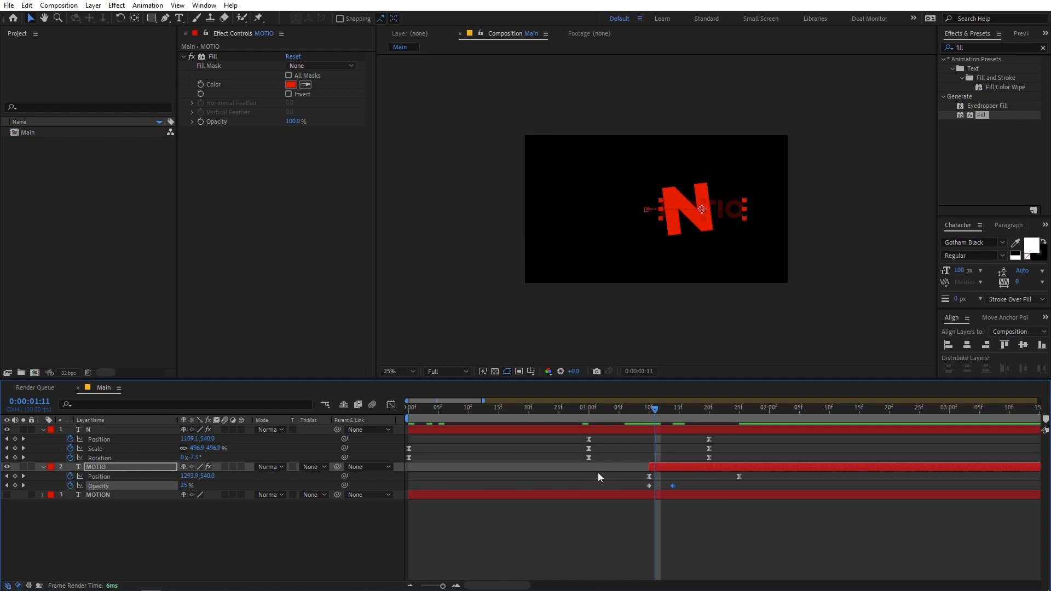
{"action": "left_click_drag", "start_coordinate": [656, 409], "coordinate": [652, 410]}
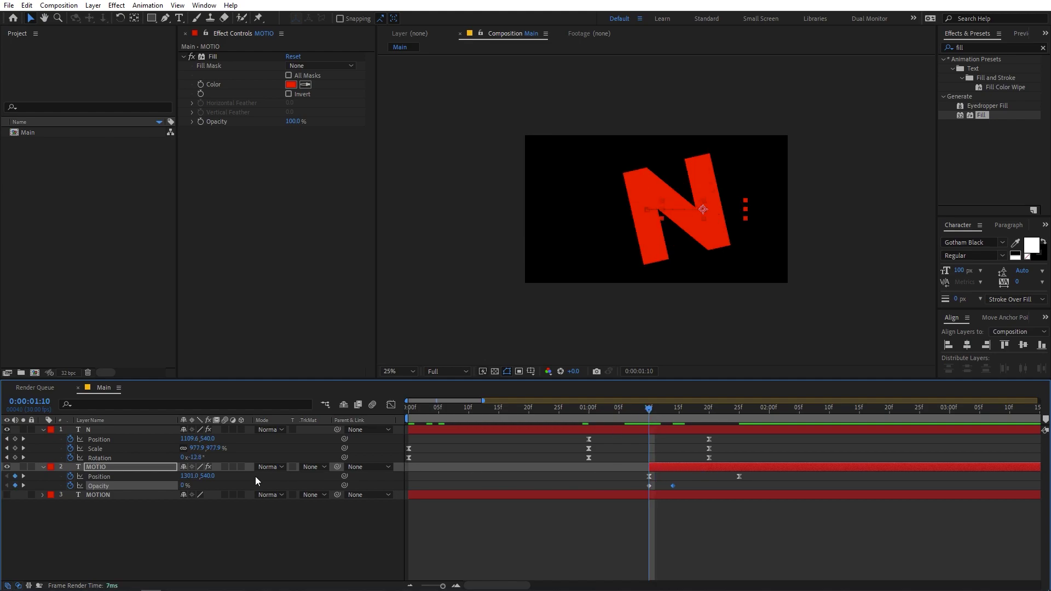
{"action": "left_click_drag", "start_coordinate": [199, 477], "coordinate": [174, 480]}
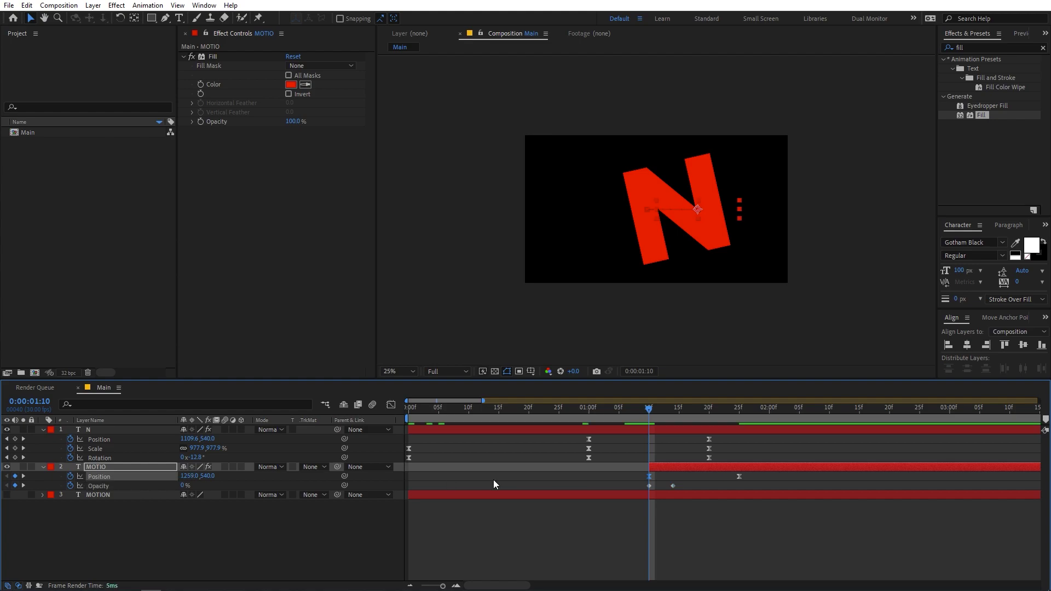
{"action": "key", "text": "space"}
Shift the MOTIO layer with its keyframes earlier to start at 0:00:01:08 and preview the new timing
{"action": "mouse_move", "coordinate": [645, 411]}
{"action": "left_mouse_down"}
{"action": "mouse_move", "coordinate": [663, 412]}
{"action": "mouse_move", "coordinate": [665, 429]}
{"action": "mouse_move", "coordinate": [613, 417]}
{"action": "mouse_move", "coordinate": [639, 412]}
{"action": "left_mouse_up"}
{"action": "left_click_drag", "start_coordinate": [668, 468], "coordinate": [654, 468]}
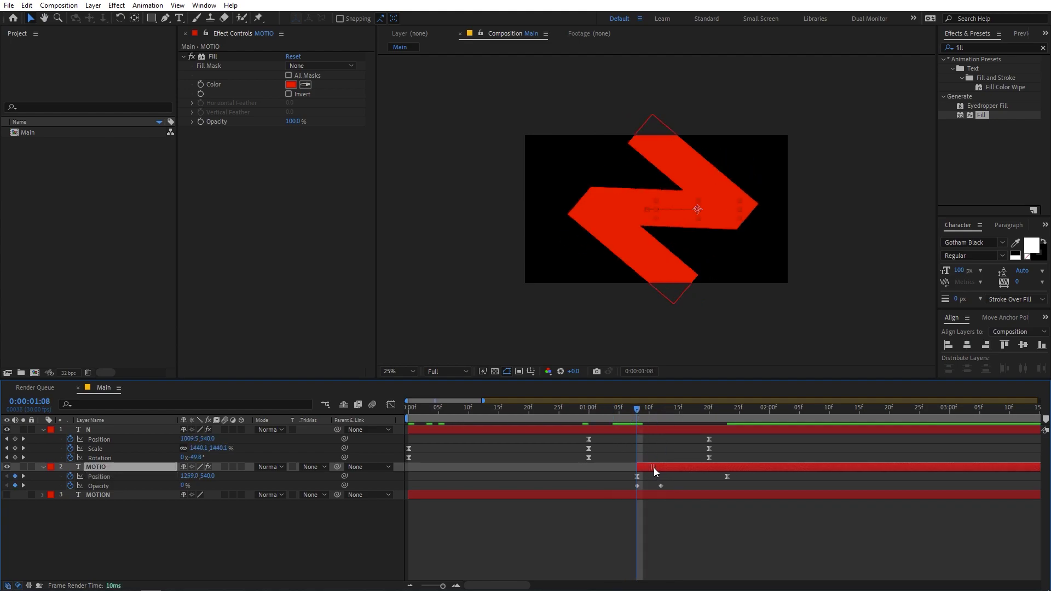
{"action": "key", "text": "space"}
{"action": "left_click", "coordinate": [608, 415]}
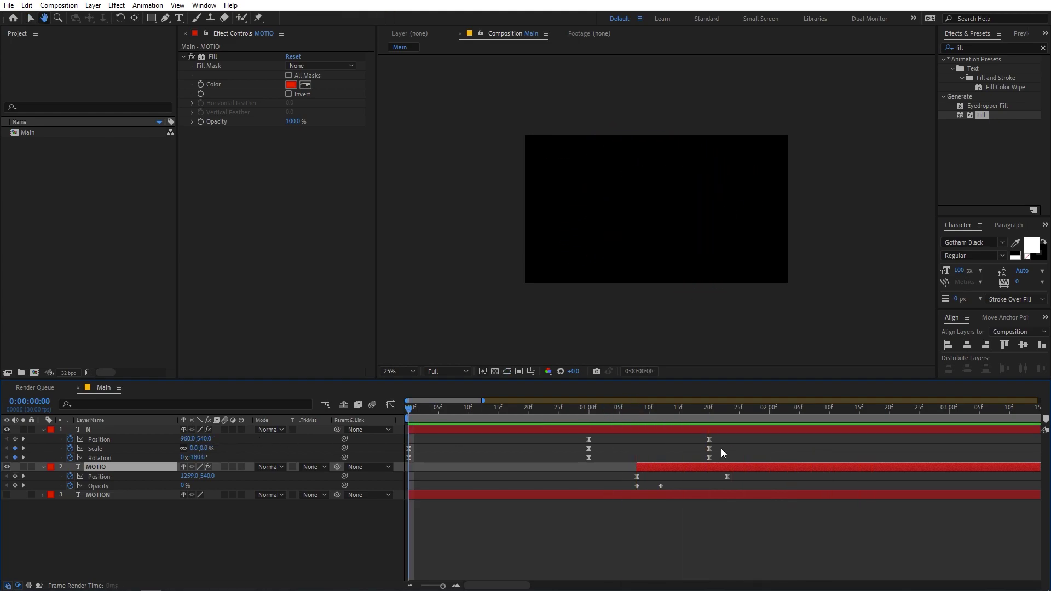
{"action": "key", "text": "space"}
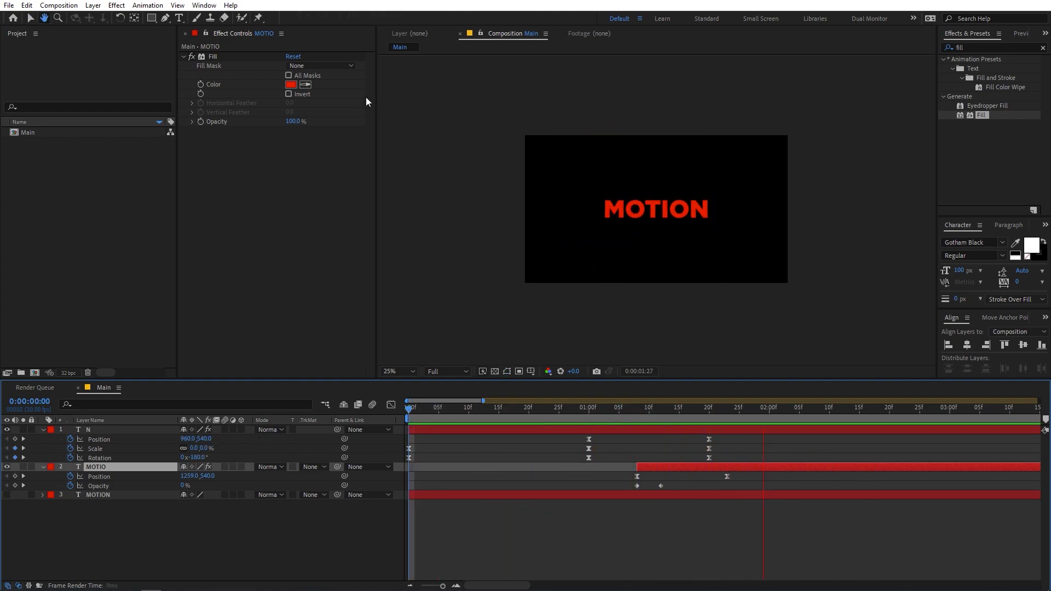
Turn off the Fill effect on both the MOTIO and N layers
{"action": "left_click", "coordinate": [191, 56]}
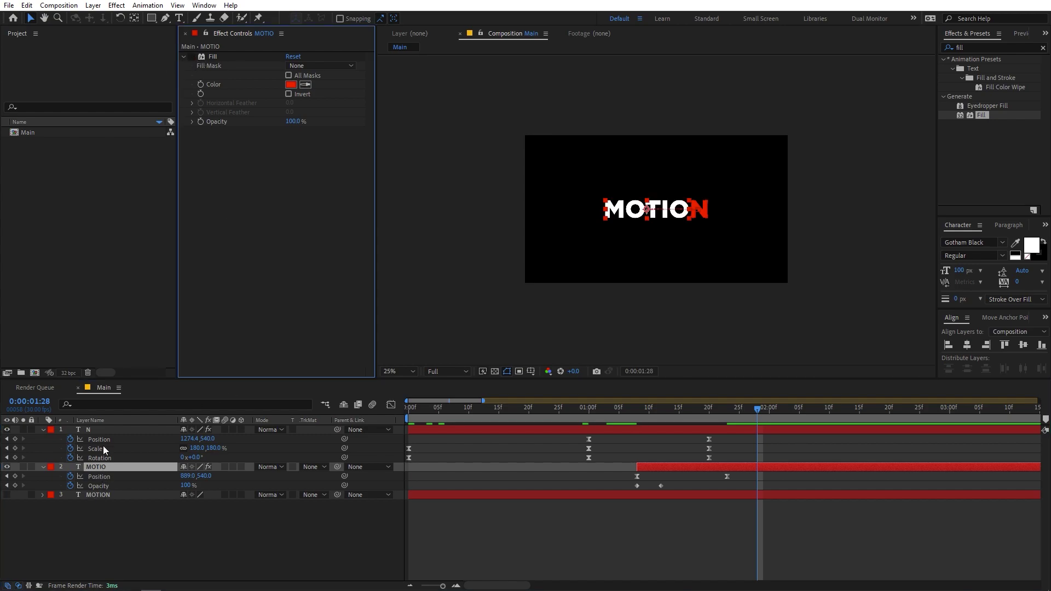
{"action": "left_click", "coordinate": [101, 430]}
{"action": "left_click", "coordinate": [192, 58]}
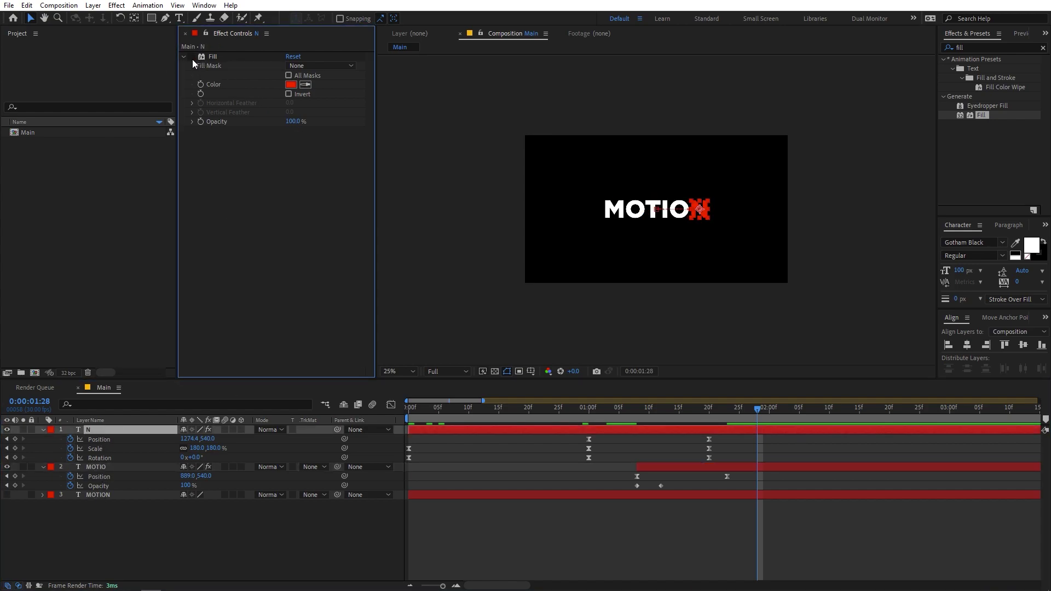
Enable motion blur for the N and MOTIO layers and the composition, then collapse both layers' properties
{"action": "left_click", "coordinate": [606, 407]}
{"action": "left_click", "coordinate": [225, 430]}
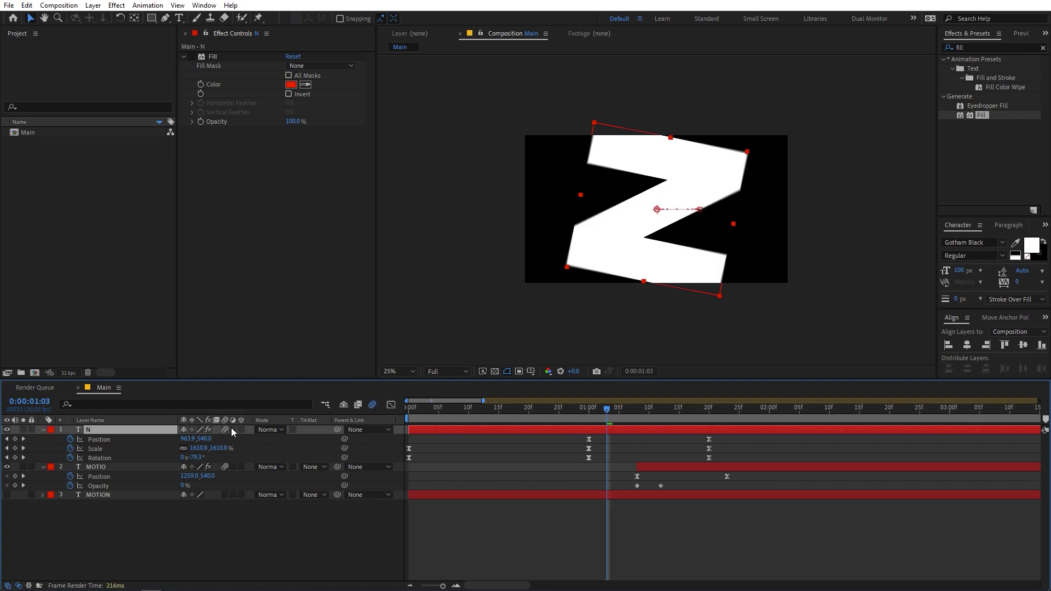
{"action": "left_click", "coordinate": [44, 430]}
{"action": "left_click", "coordinate": [44, 440]}
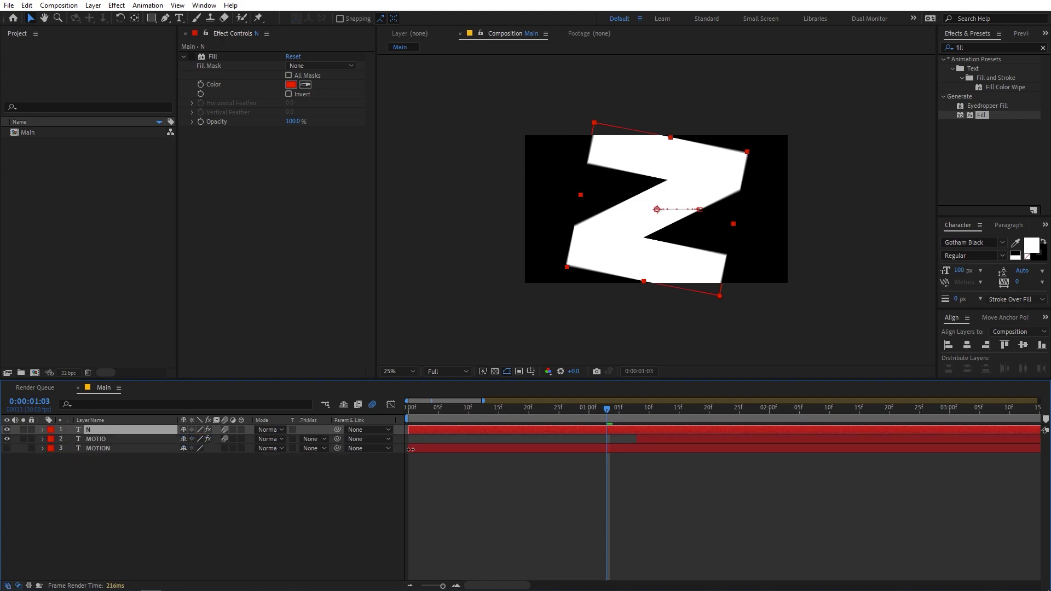
Compare the N at 0:00:01:03 with the composition's motion blur off and on, leaving it enabled
{"action": "left_click", "coordinate": [373, 406]}
{"action": "left_click", "coordinate": [373, 406]}
{"action": "left_click", "coordinate": [373, 405]}
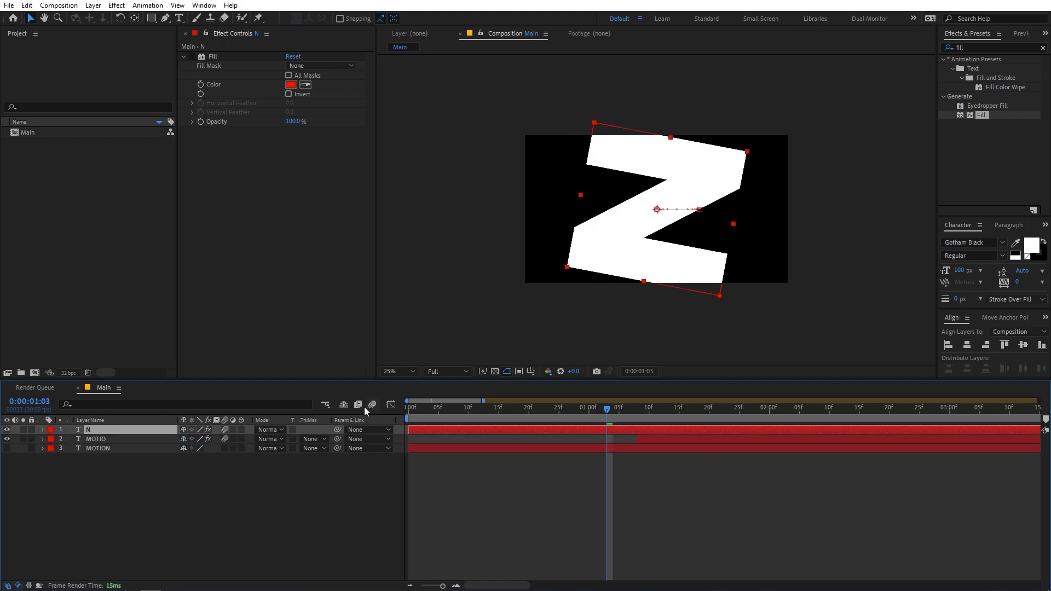
{"action": "left_click", "coordinate": [372, 406]}
{"action": "left_click", "coordinate": [373, 406]}
{"action": "left_click", "coordinate": [372, 406]}
End the work area at about 0:00:01:24 and play the animation from the start
{"action": "left_click_drag", "start_coordinate": [600, 419], "coordinate": [717, 418]}
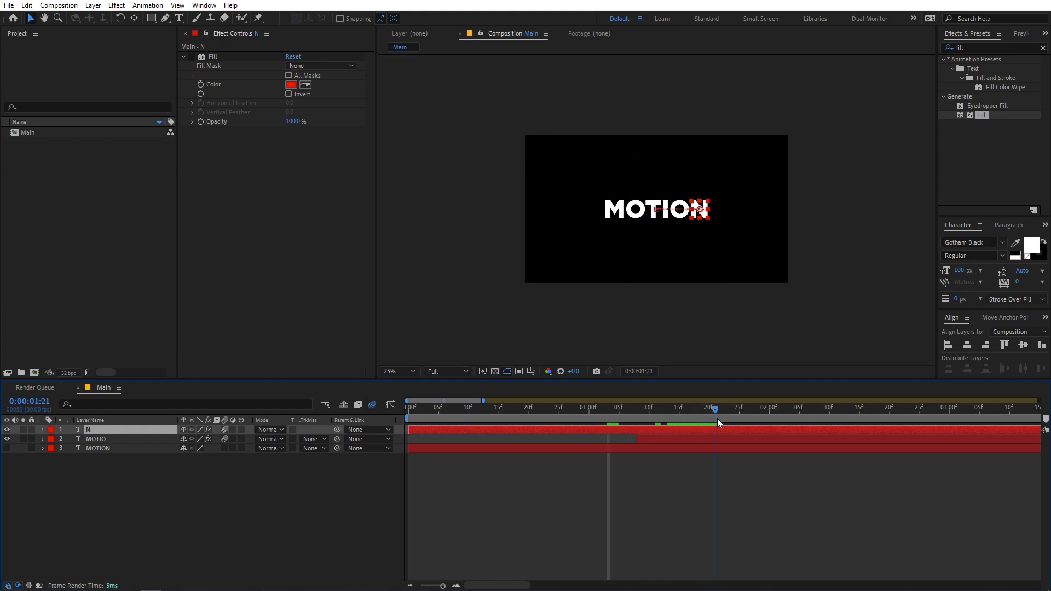
{"action": "key", "text": "n"}
{"action": "key", "text": "Home"}
{"action": "key", "text": "space"}
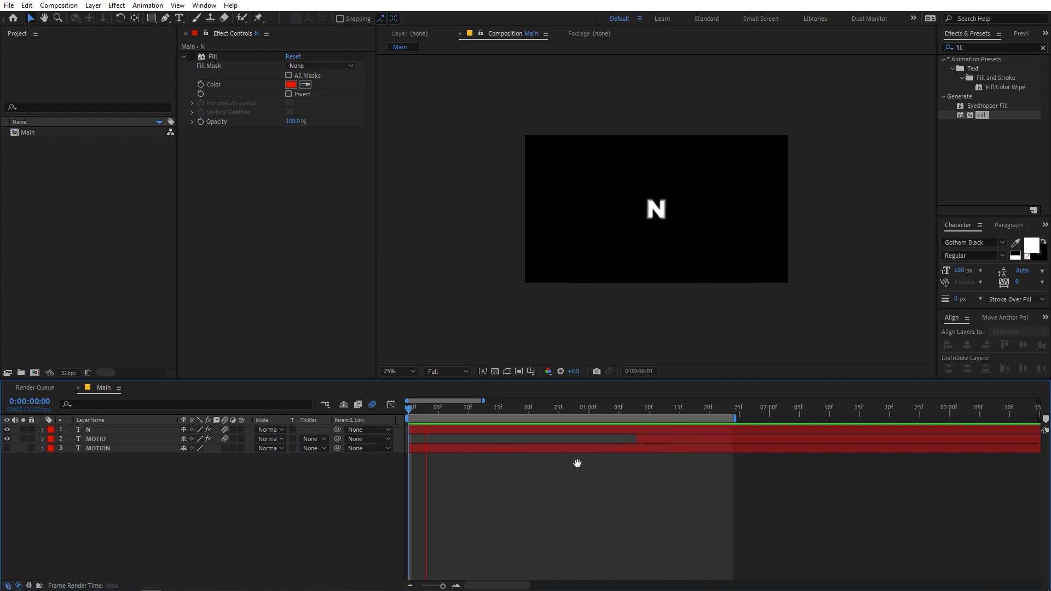
Review the N and MOTIO movement up to 0:00:01:24 frame by frame, then replay the finished animation from the start
{"action": "left_click", "coordinate": [447, 420]}
{"action": "left_click_drag", "start_coordinate": [446, 411], "coordinate": [685, 432]}
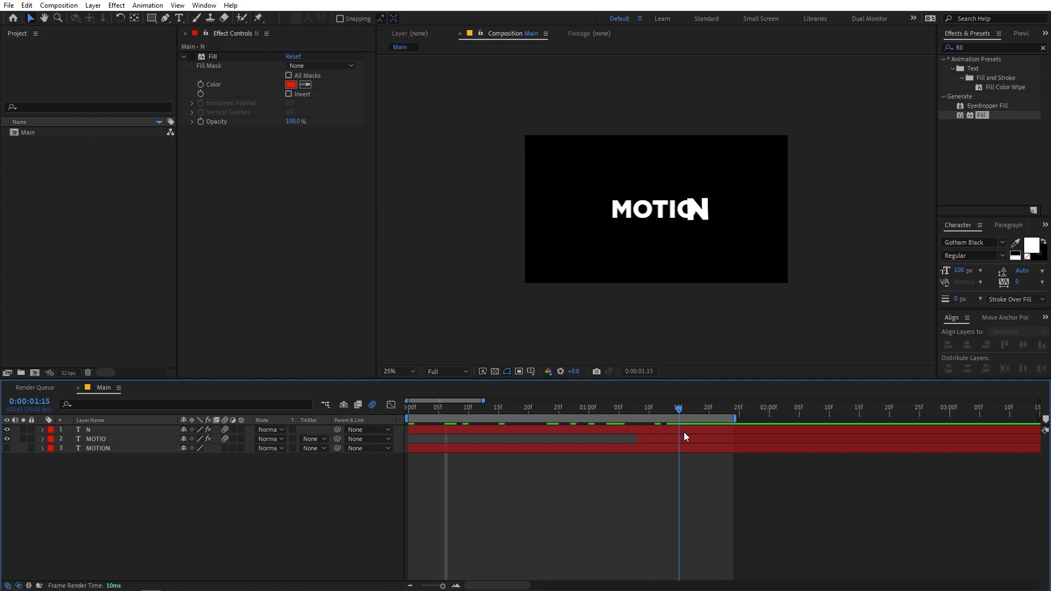
{"action": "left_click", "coordinate": [698, 215]}
{"action": "left_click_drag", "start_coordinate": [649, 415], "coordinate": [734, 408]}
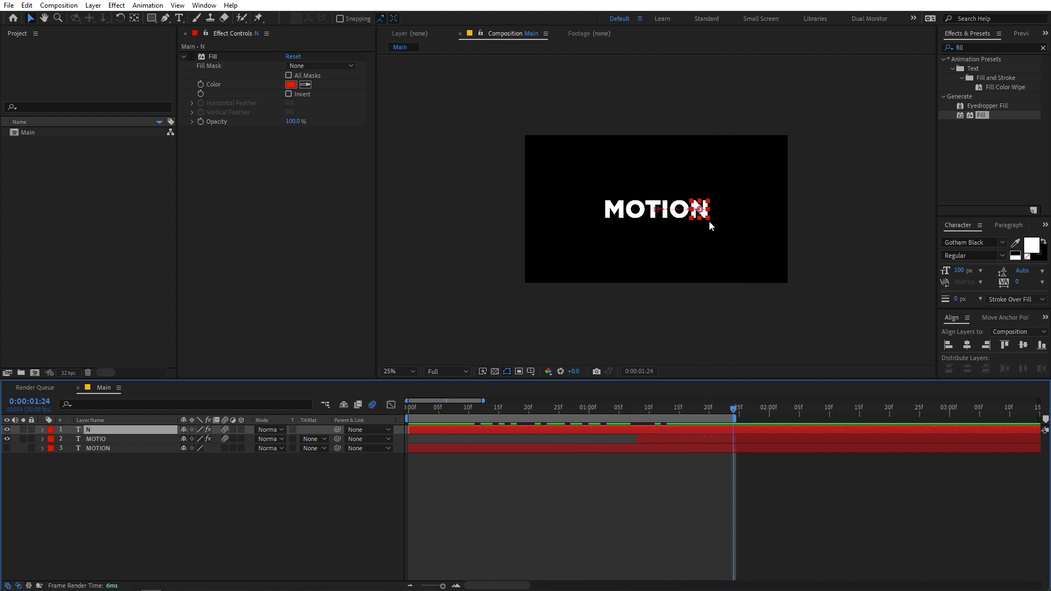
{"action": "left_click_drag", "start_coordinate": [627, 408], "coordinate": [679, 414]}
{"action": "key", "text": "Home"}
{"action": "key", "text": "space"}
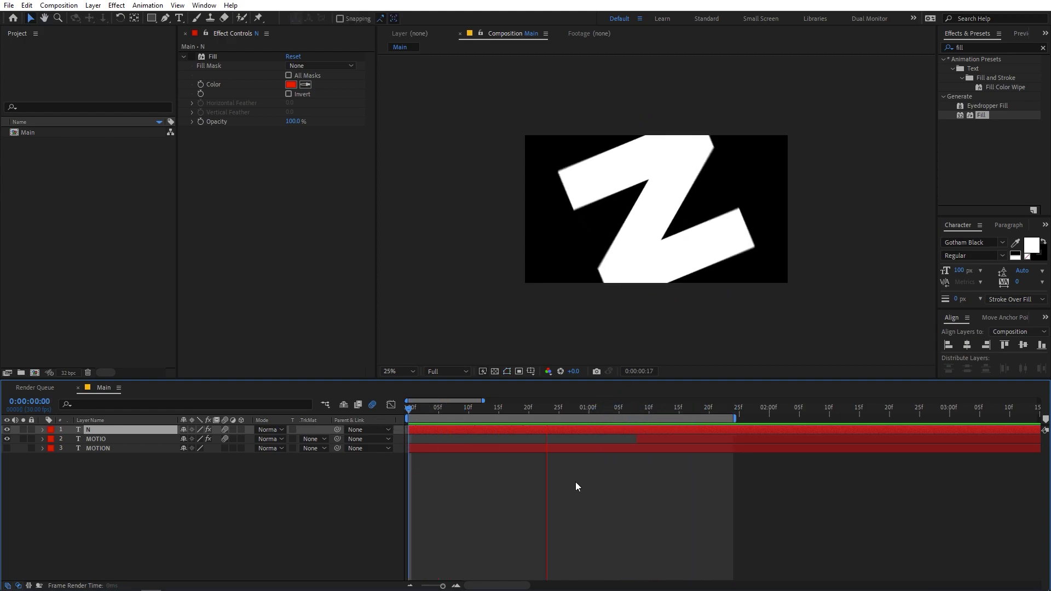